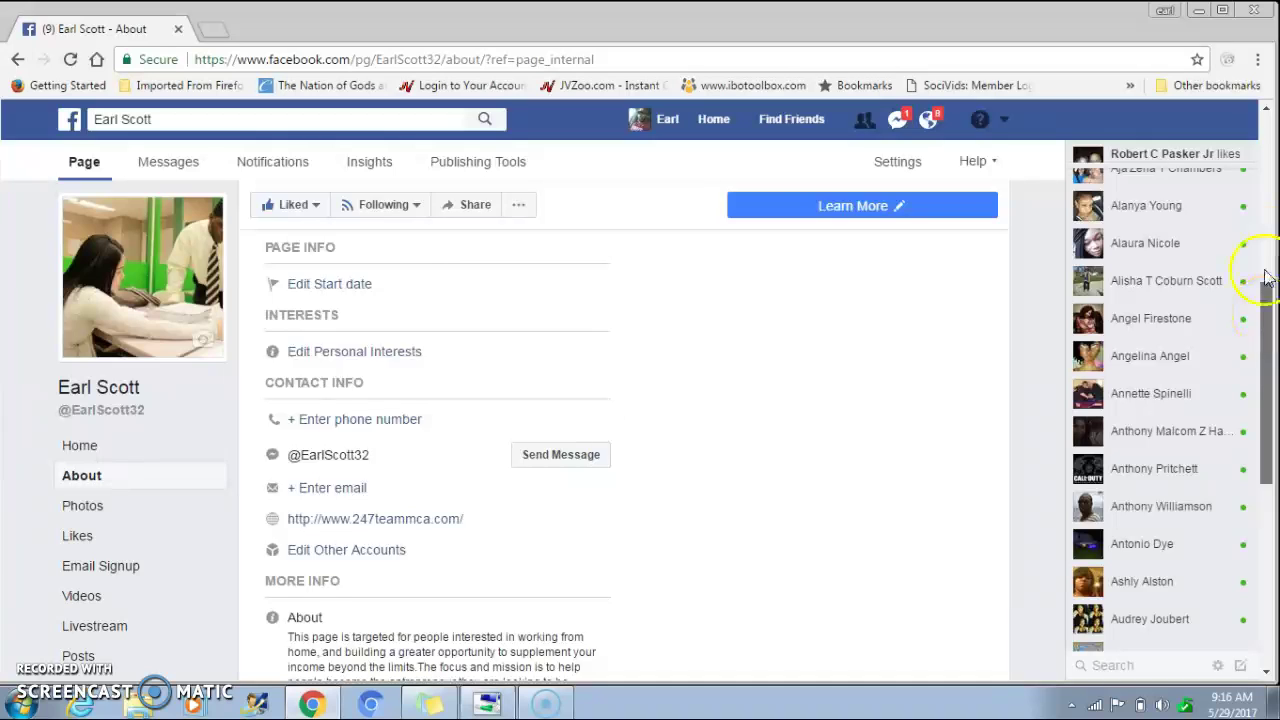
# Open the Page's General settings and check that people can message the Page privately.
pyautogui.moveTo(1266, 318); pyautogui.dragTo(1262, 82)
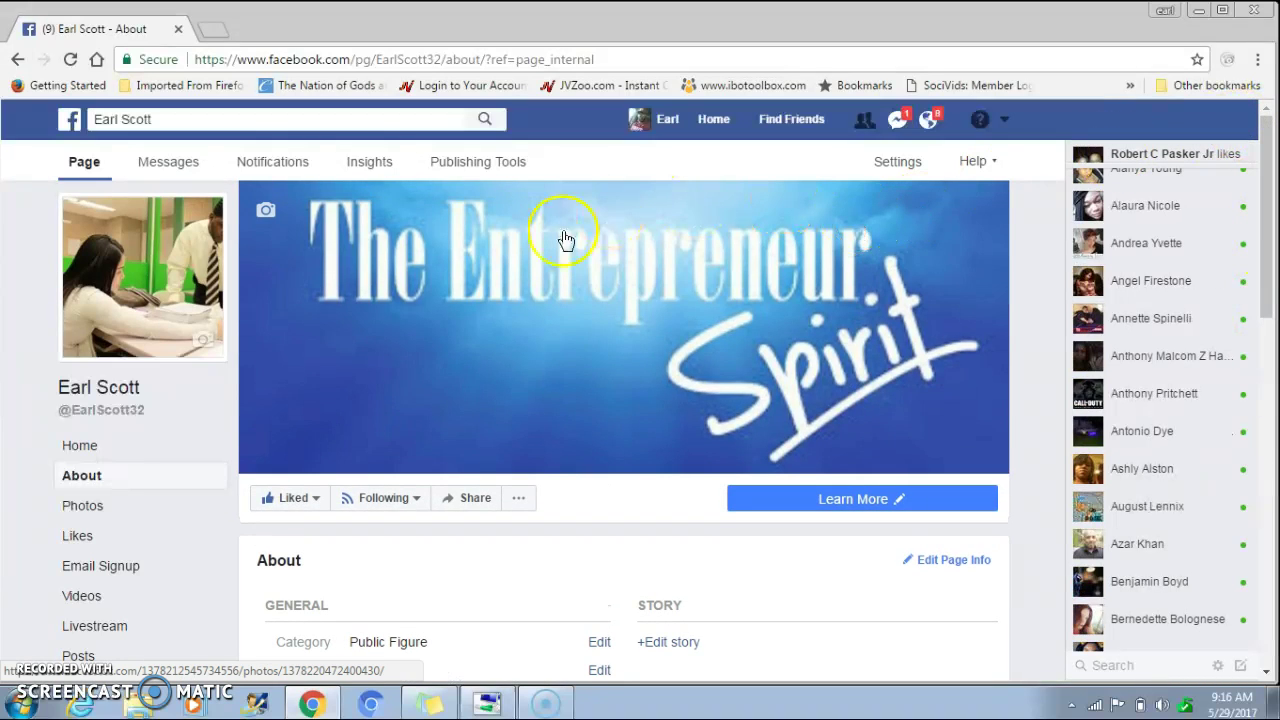
pyautogui.click(889, 168)
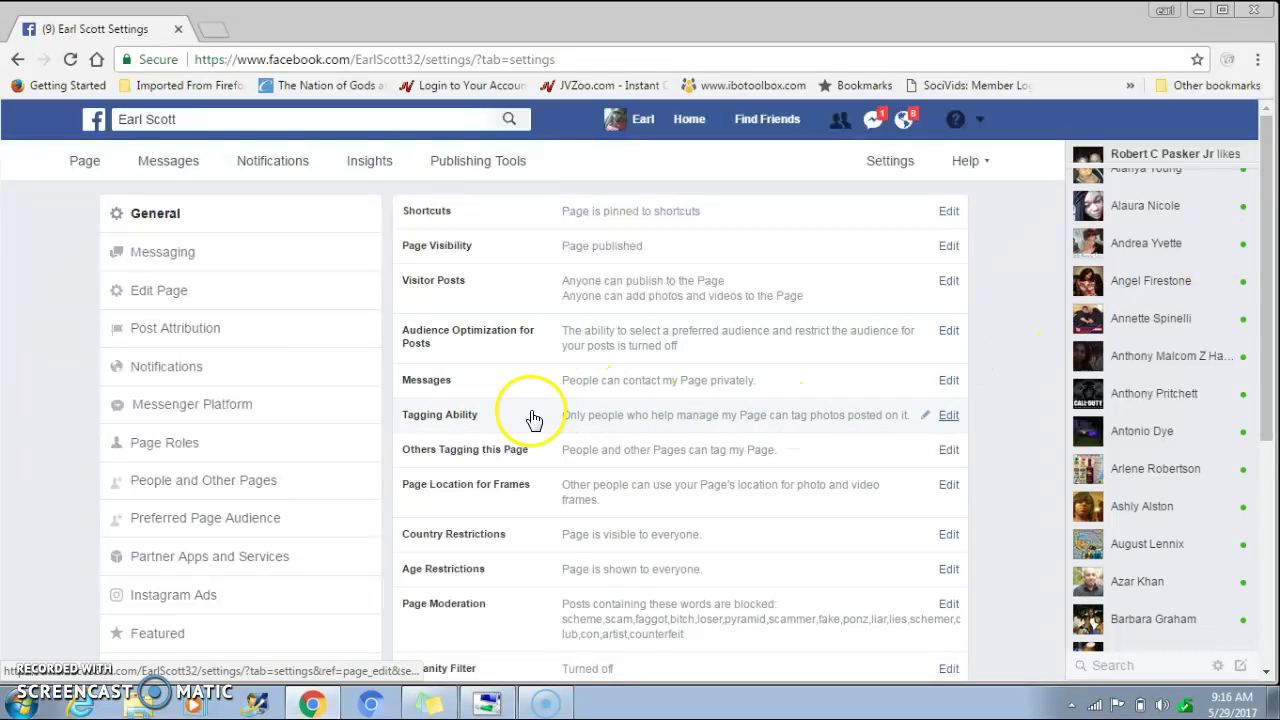
pyautogui.click(711, 390)
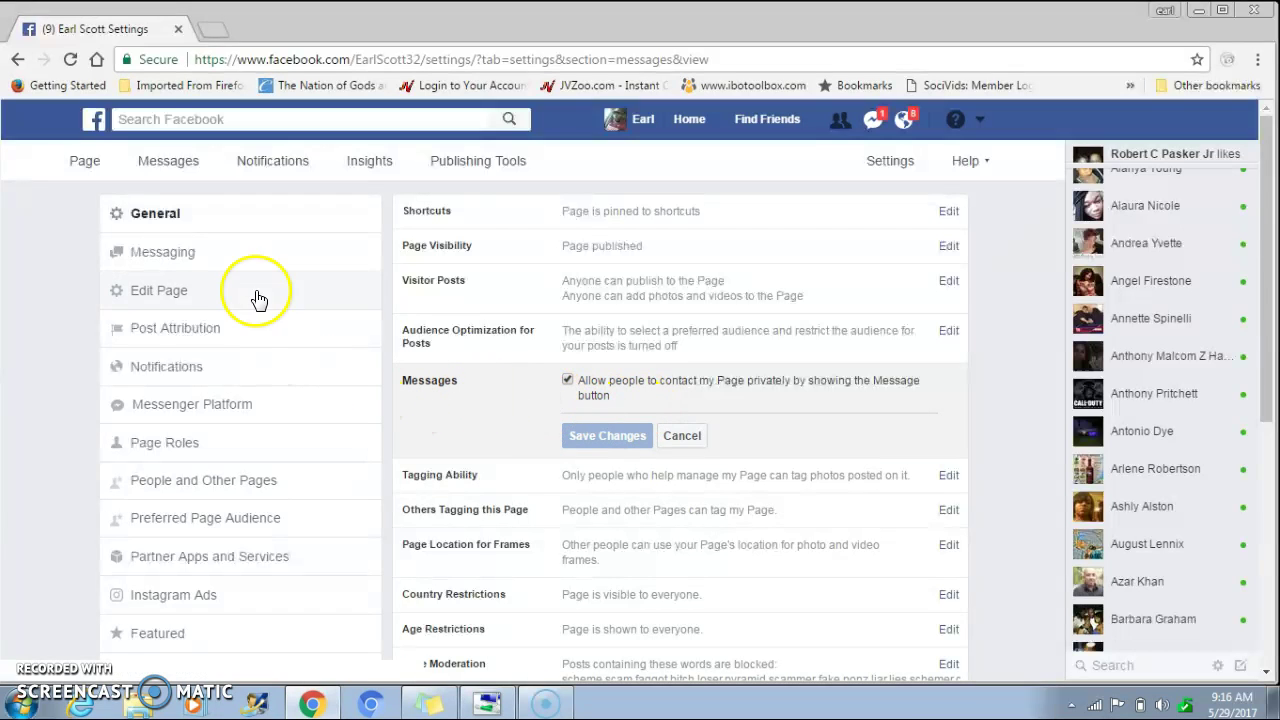
# Switch to Messaging settings and scroll to Response Assistant's Instant Replies set to Yes.
pyautogui.click(179, 258)
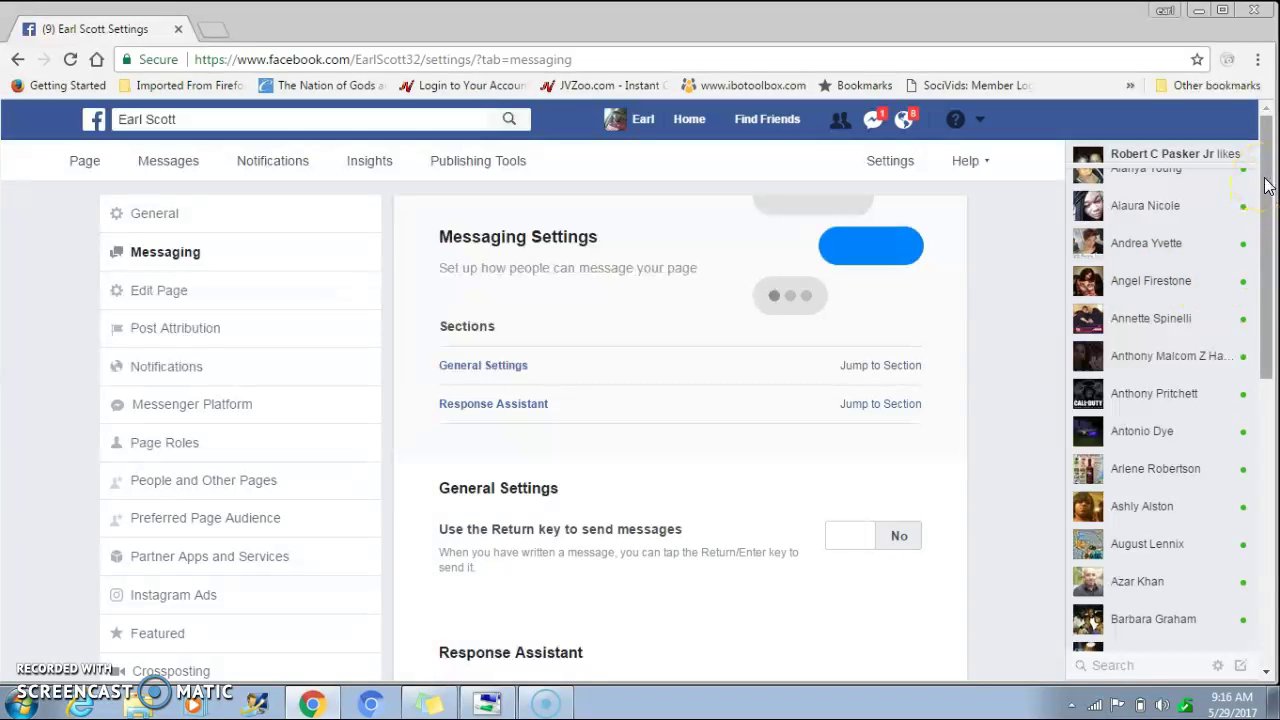
pyautogui.moveTo(1267, 185); pyautogui.dragTo(1262, 332)
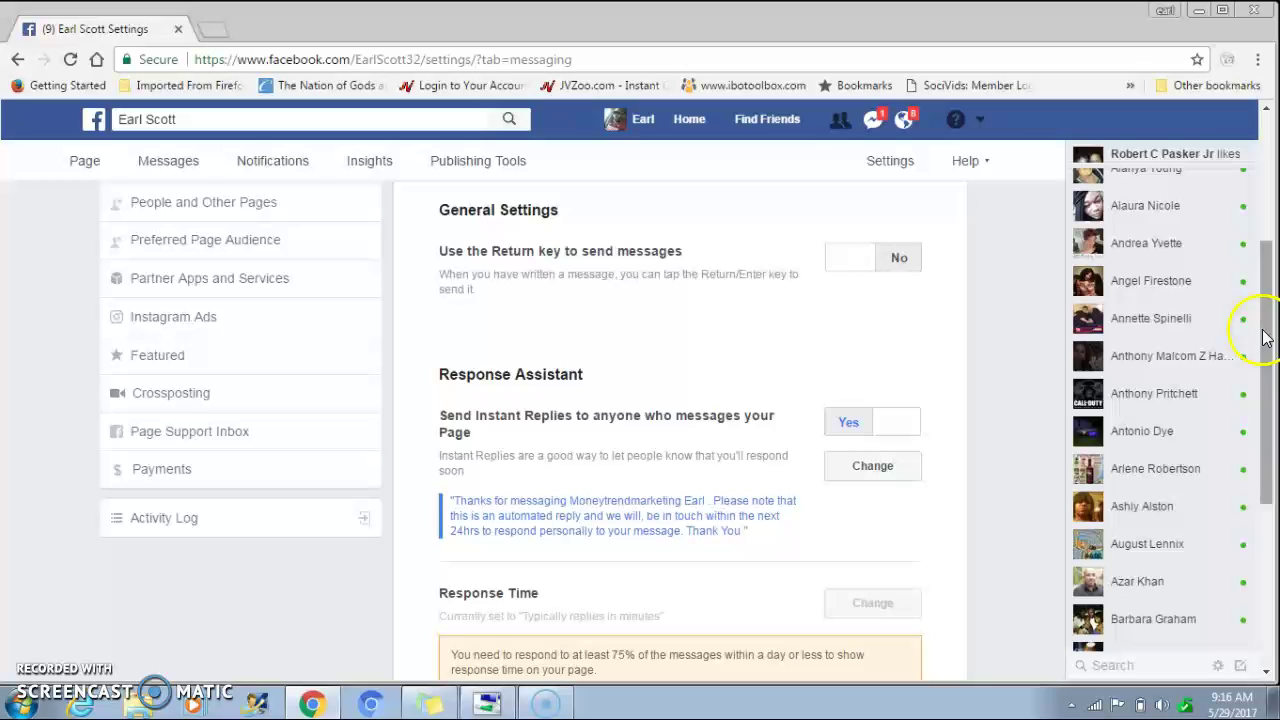
pyautogui.click(890, 427)
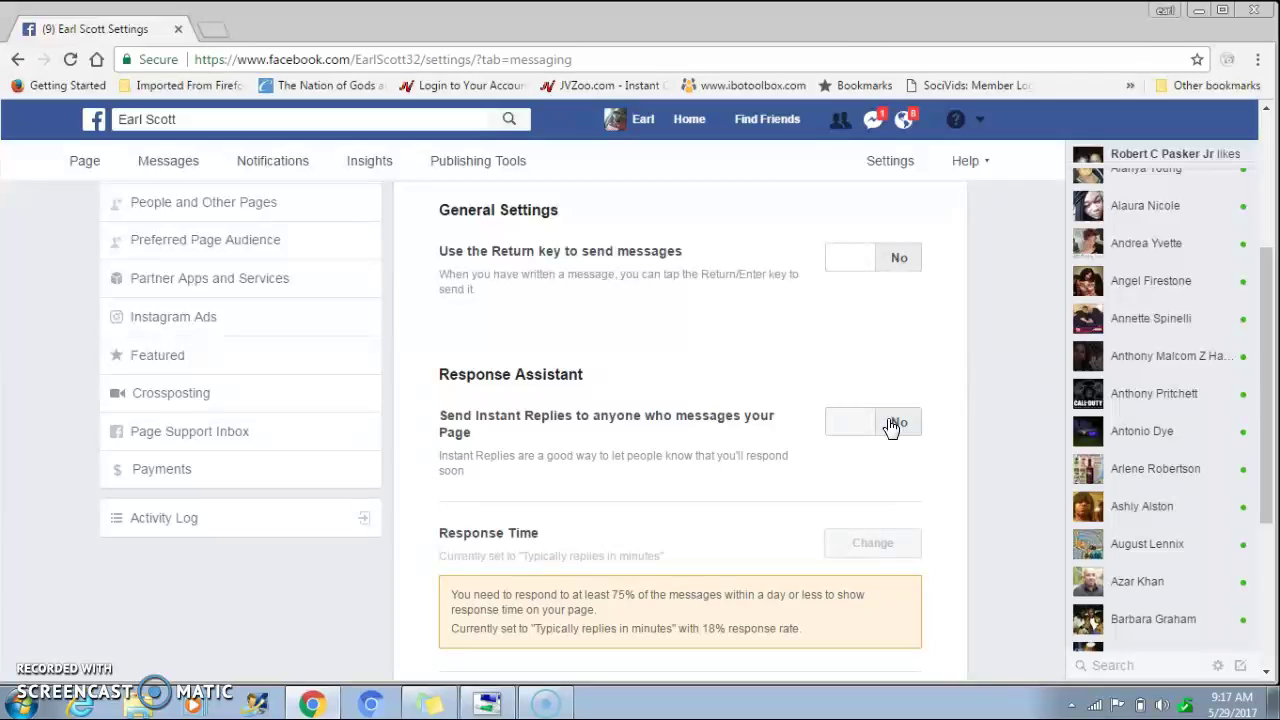
pyautogui.click(846, 446)
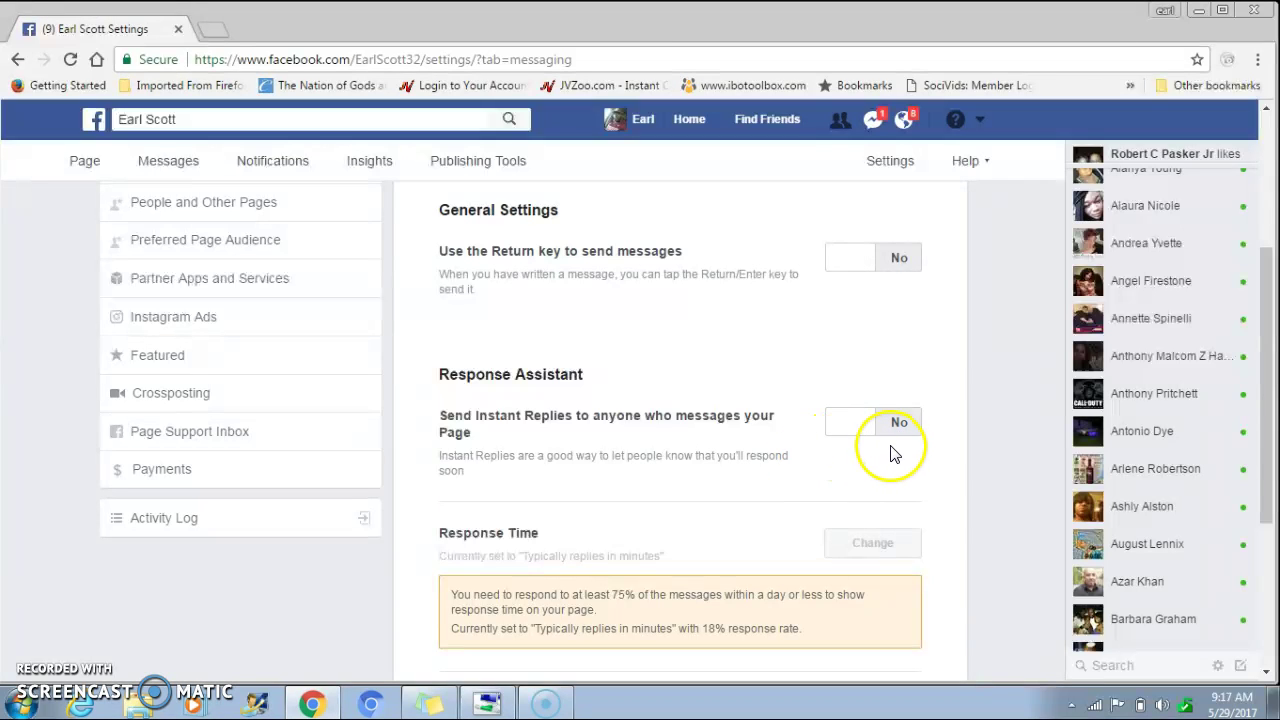
pyautogui.click(831, 440)
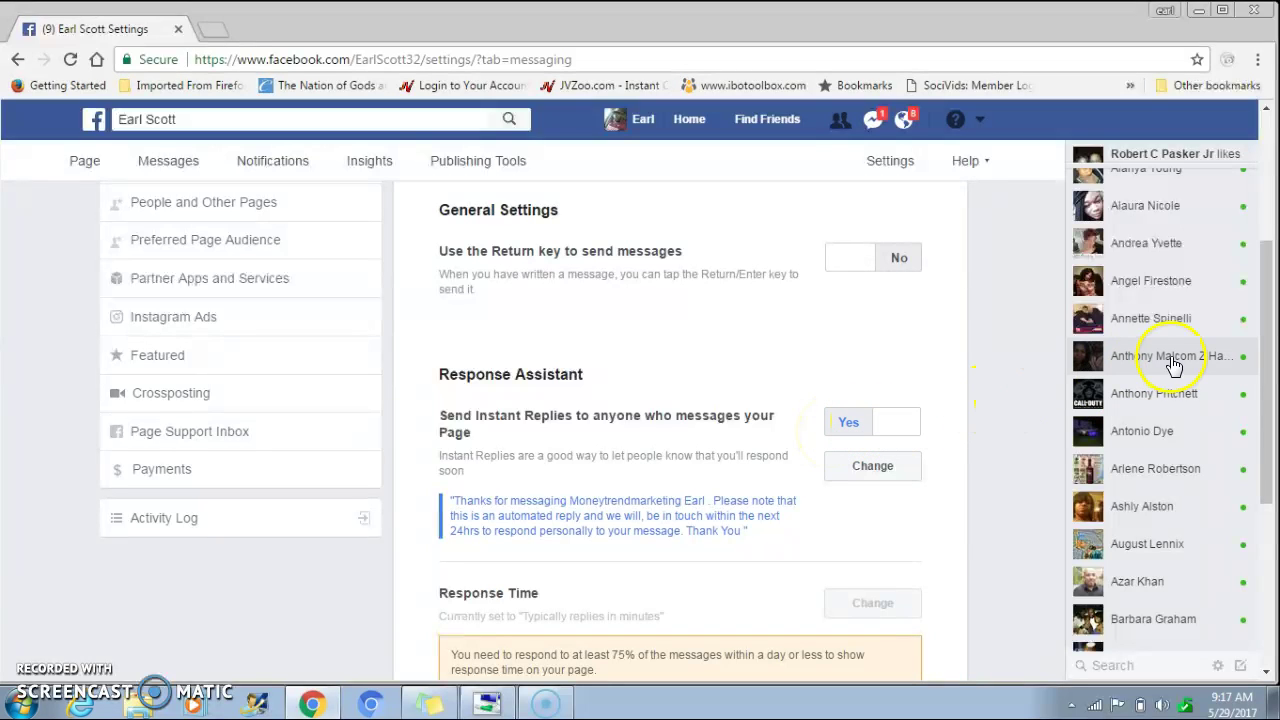
pyautogui.moveTo(1266, 320); pyautogui.dragTo(1265, 375)
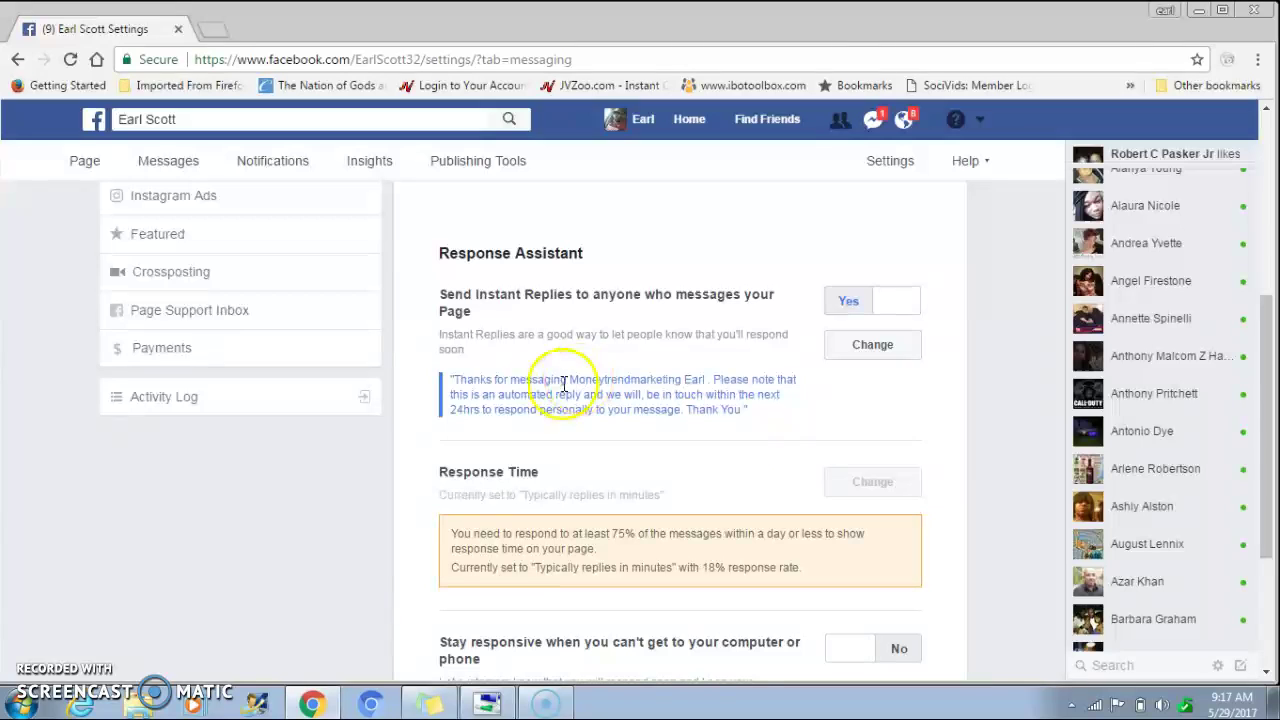
# Open the Instant Reply editor showing the thank-you message at 206/250 characters.
pyautogui.click(876, 350)
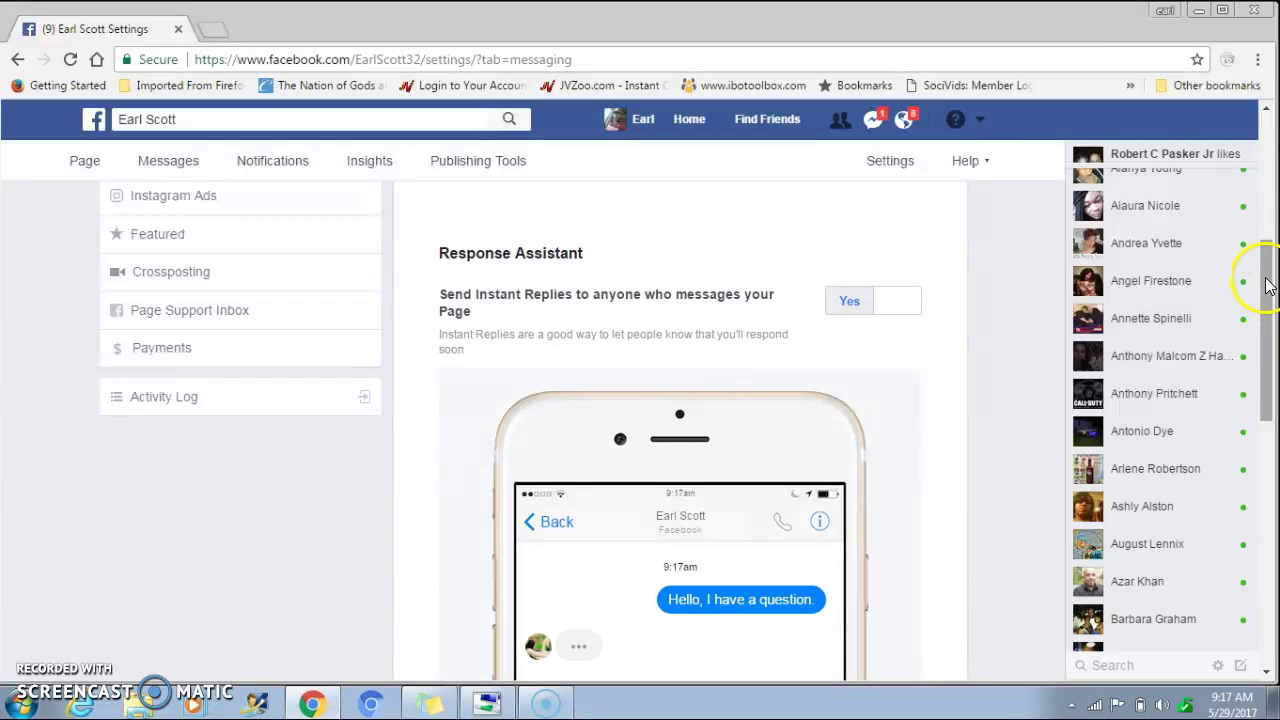
pyautogui.moveTo(1268, 298); pyautogui.dragTo(1263, 405)
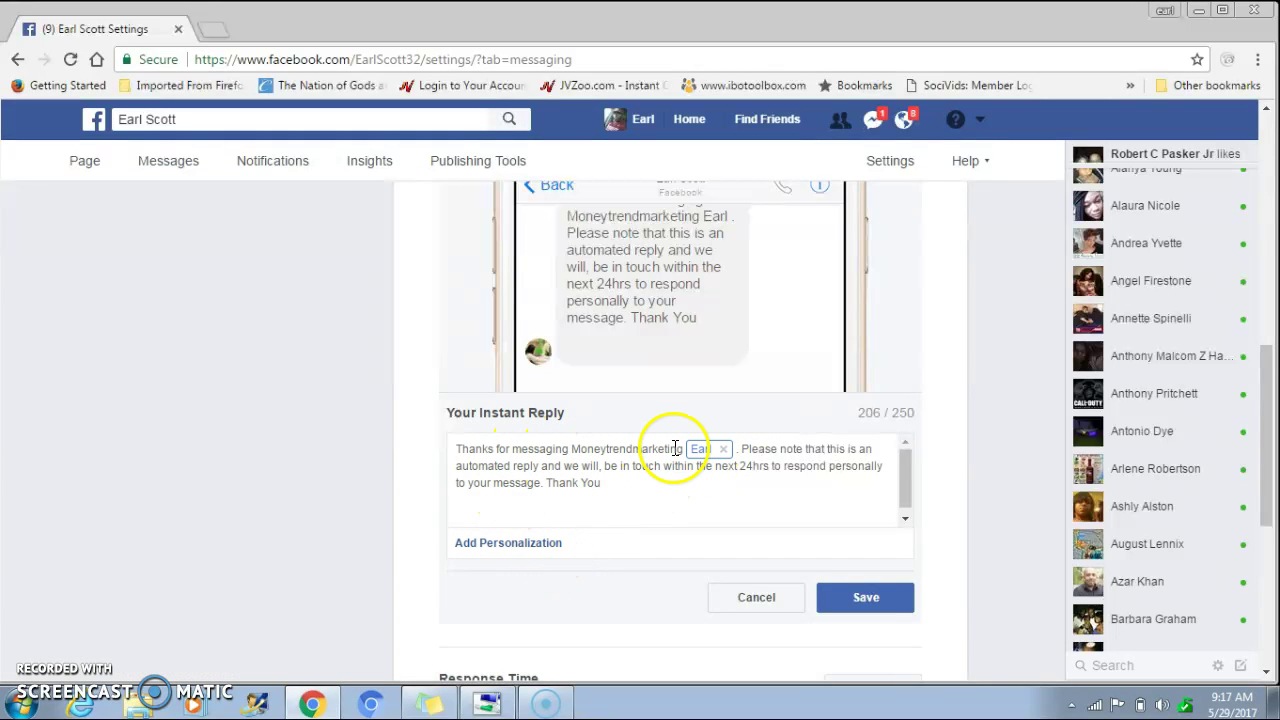
pyautogui.click(525, 549)
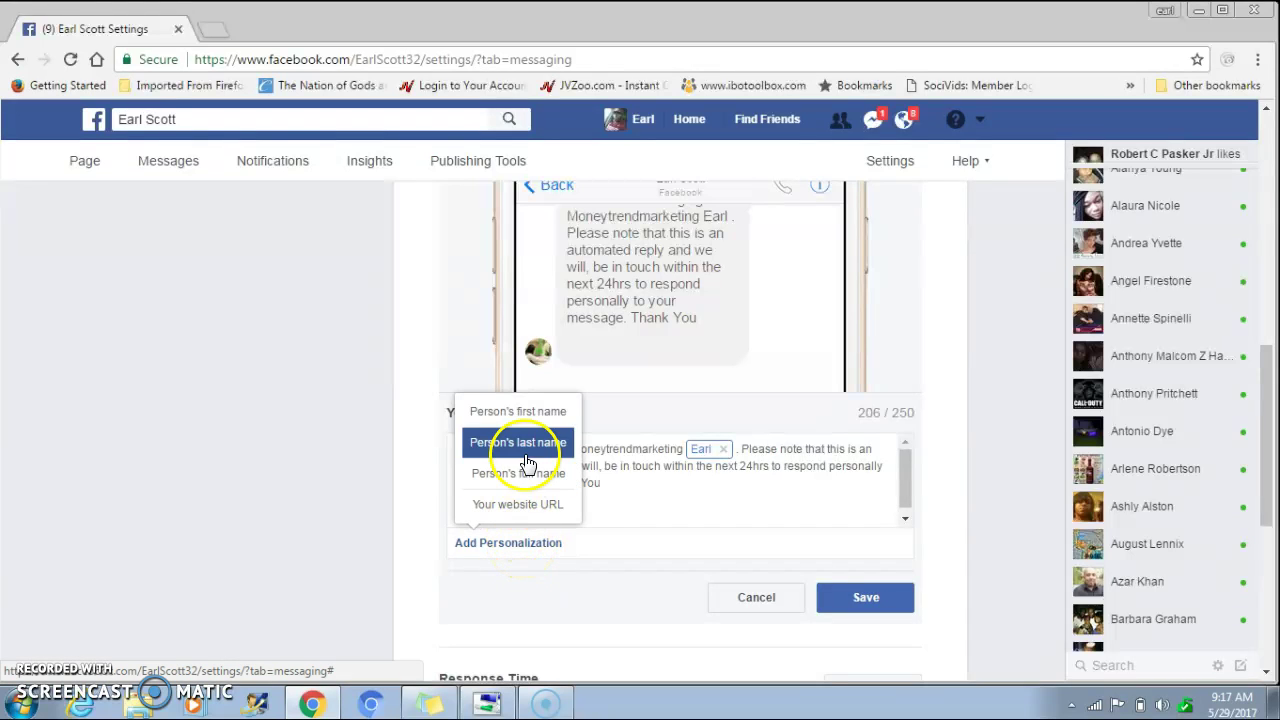
pyautogui.click(534, 416)
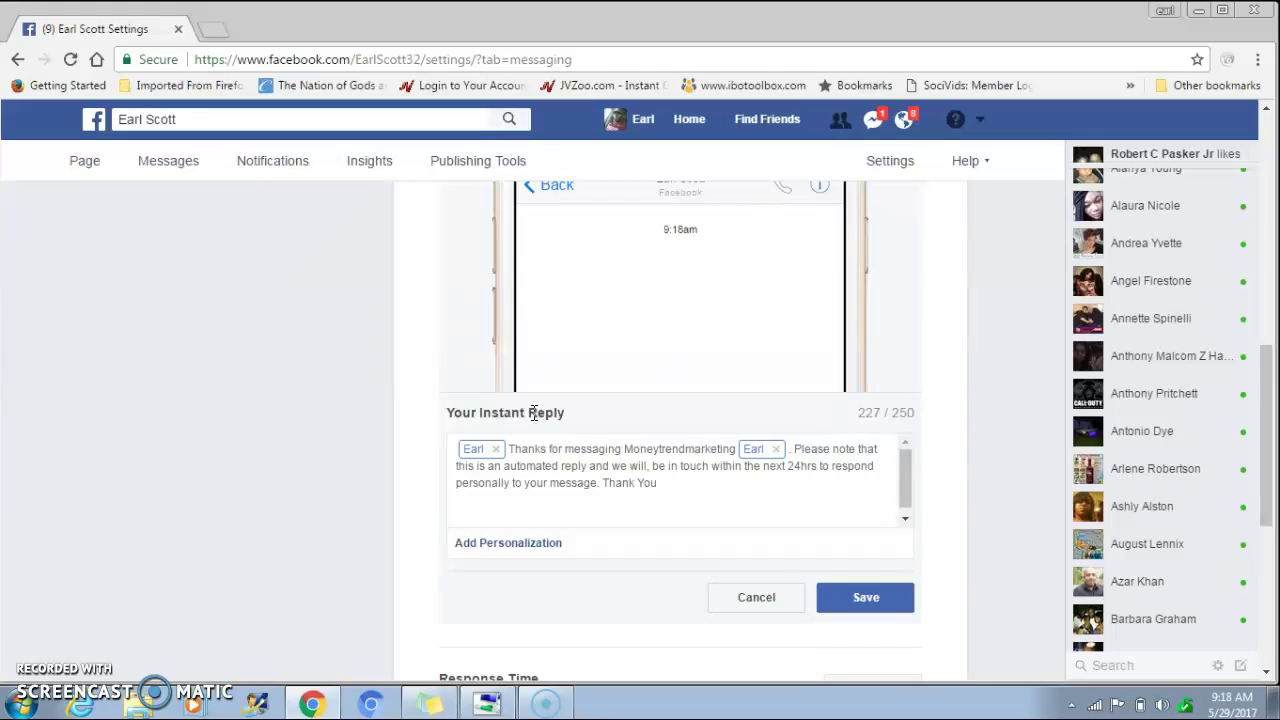
pyautogui.click(495, 449)
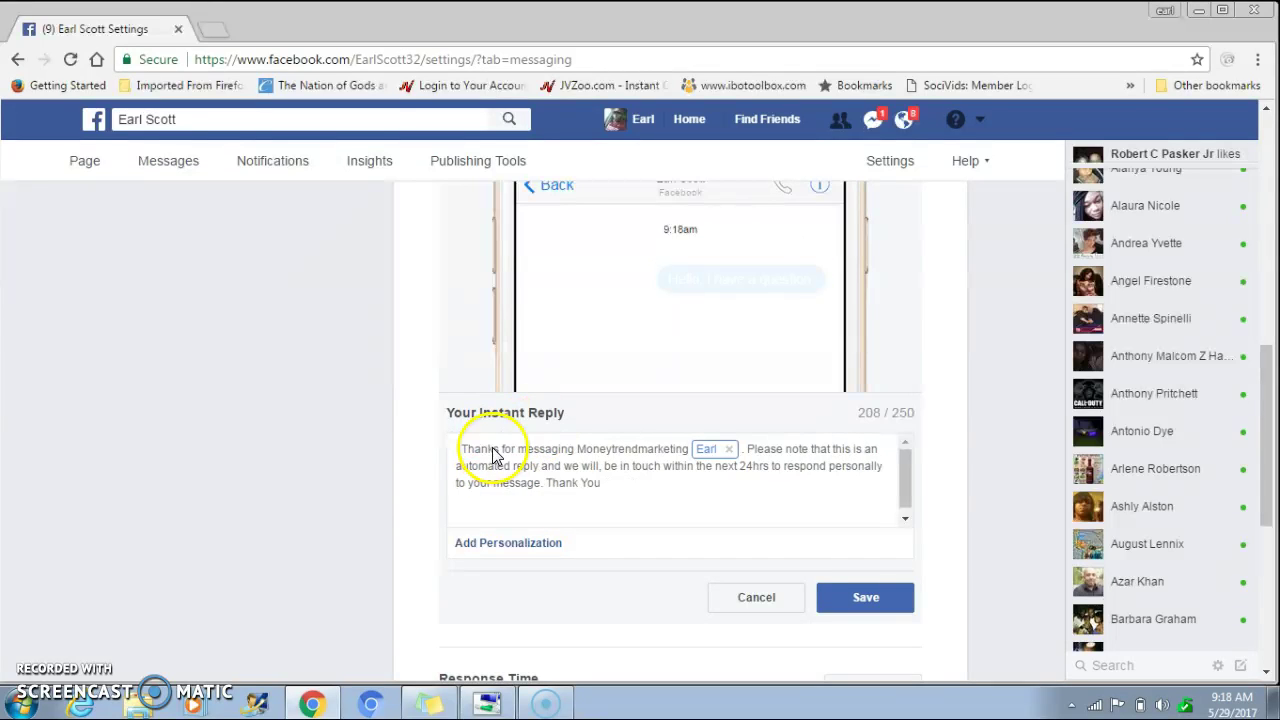
pyautogui.click(530, 548)
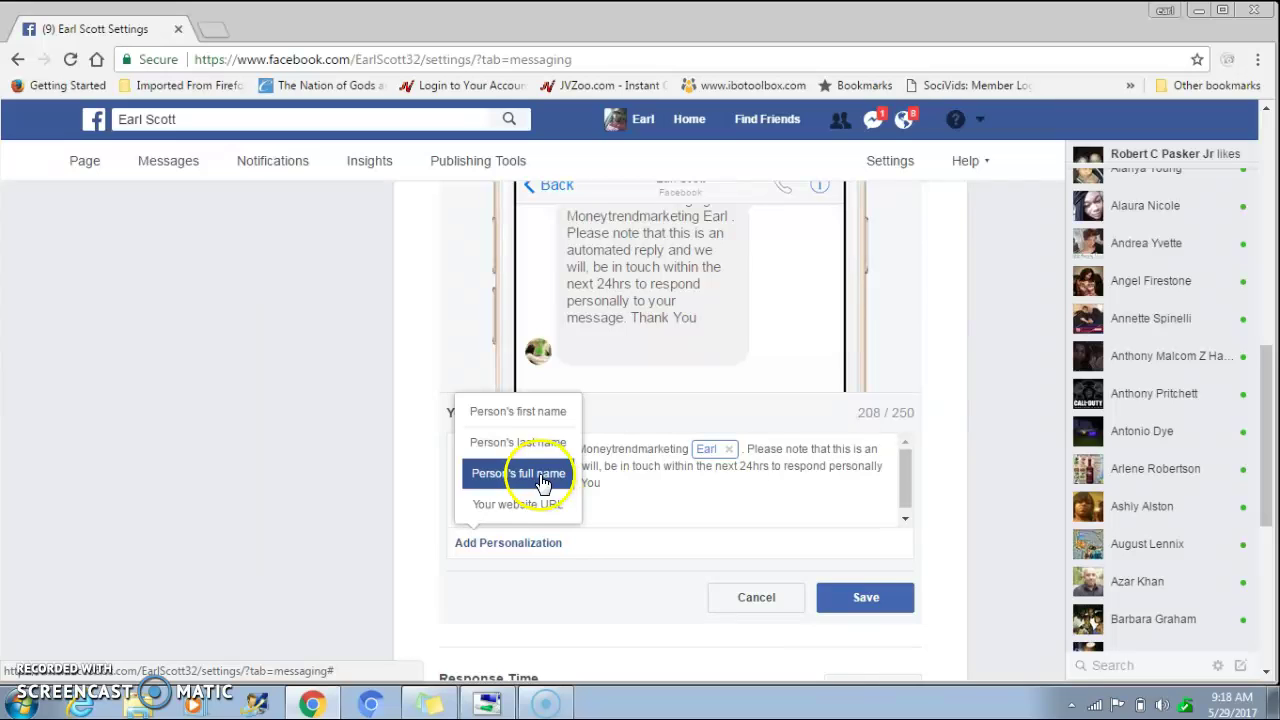
pyautogui.click(622, 500)
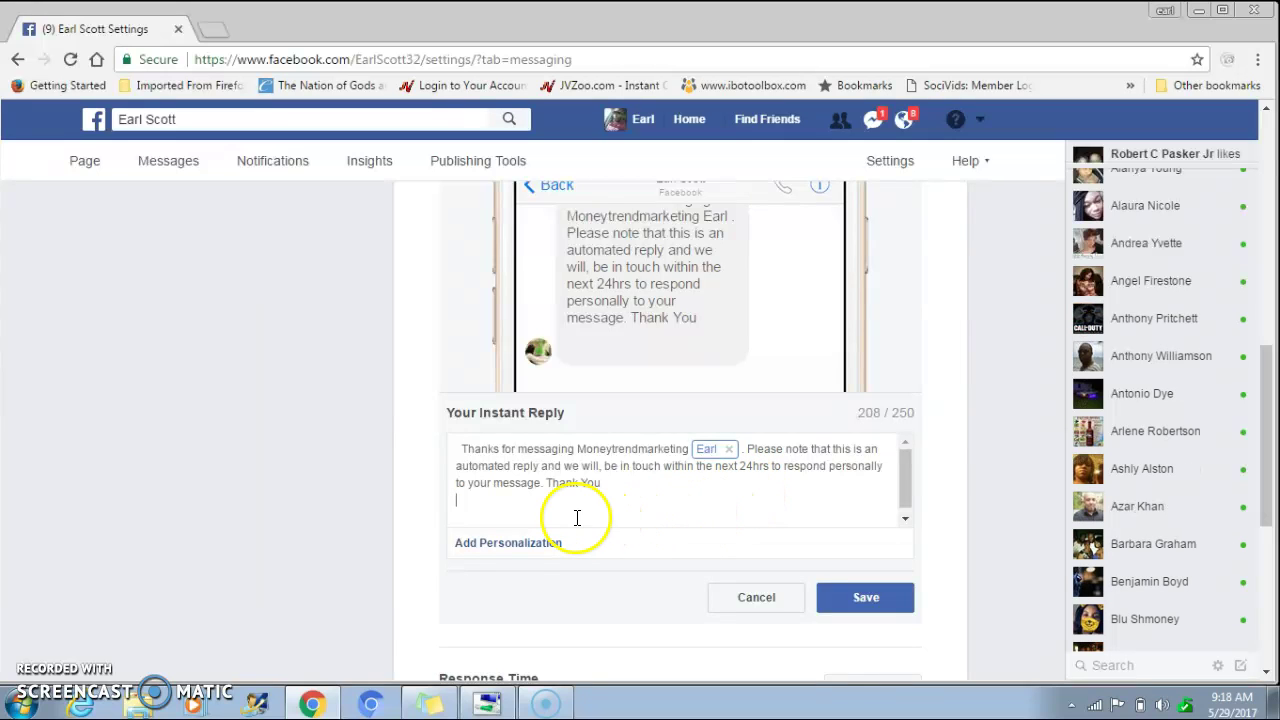
# Append the Page's website URL personalization to the instant reply and save it.
pyautogui.click(515, 548)
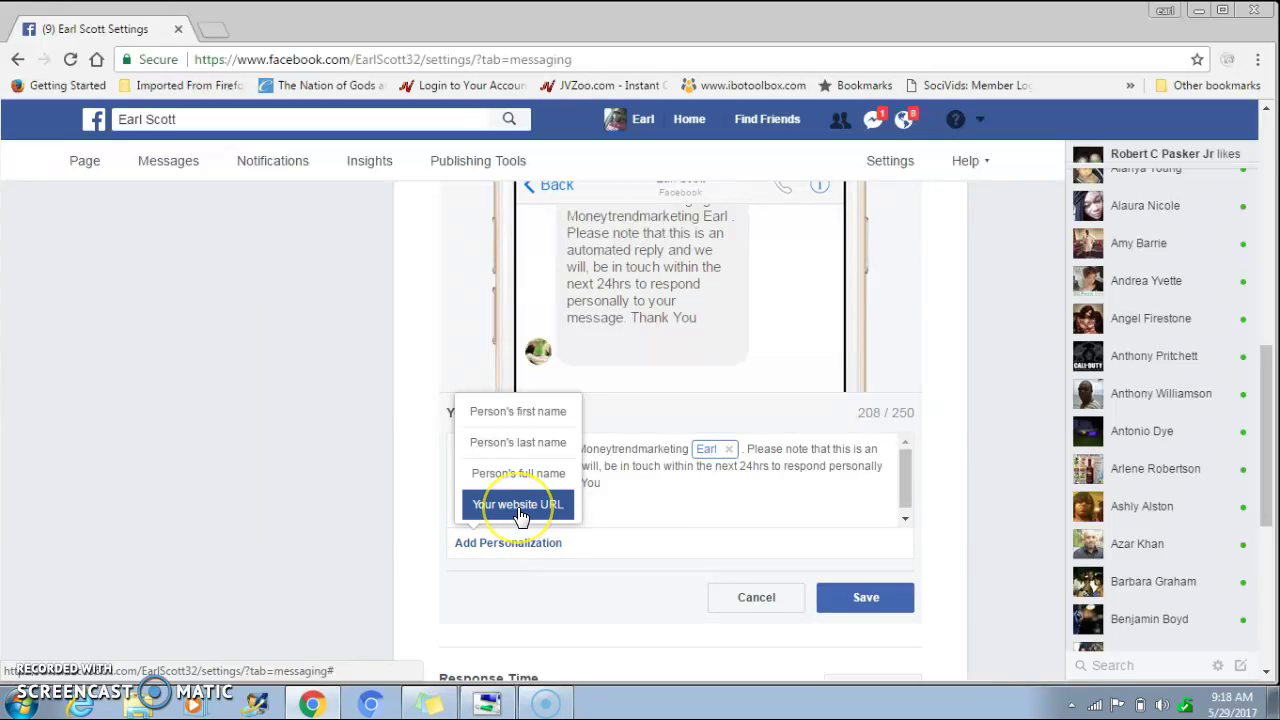
pyautogui.click(520, 514)
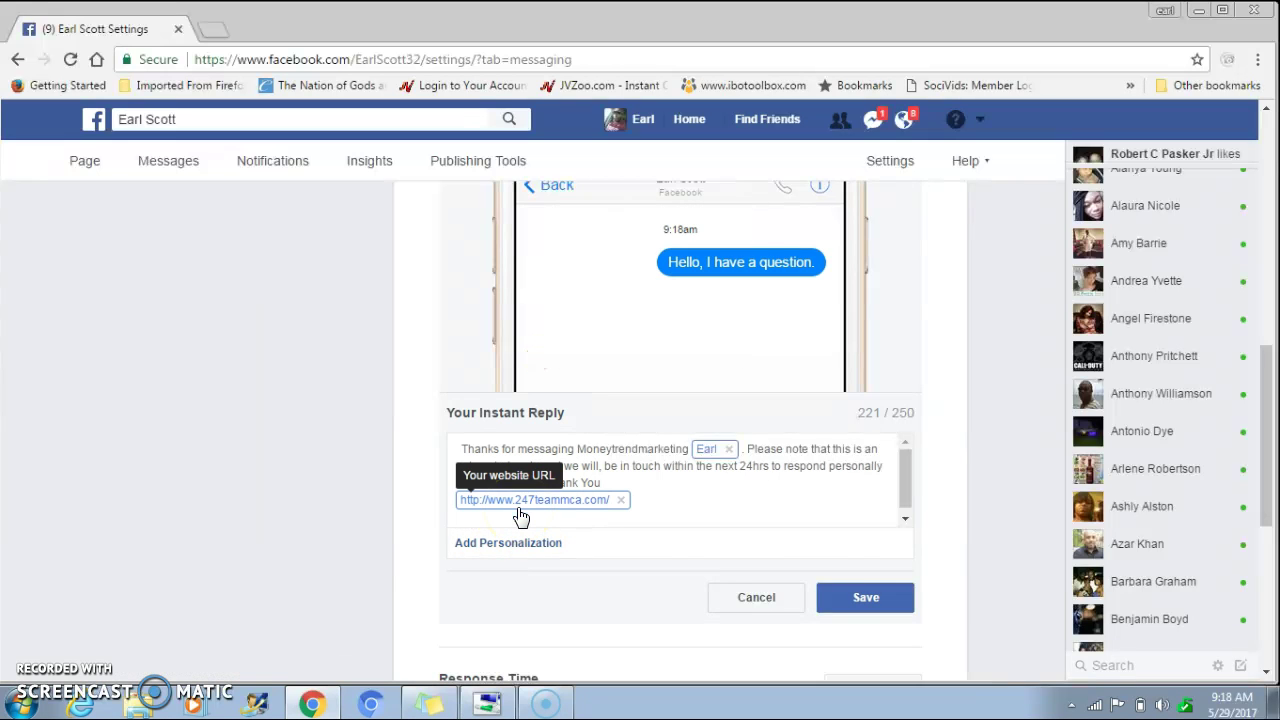
pyautogui.click(866, 600)
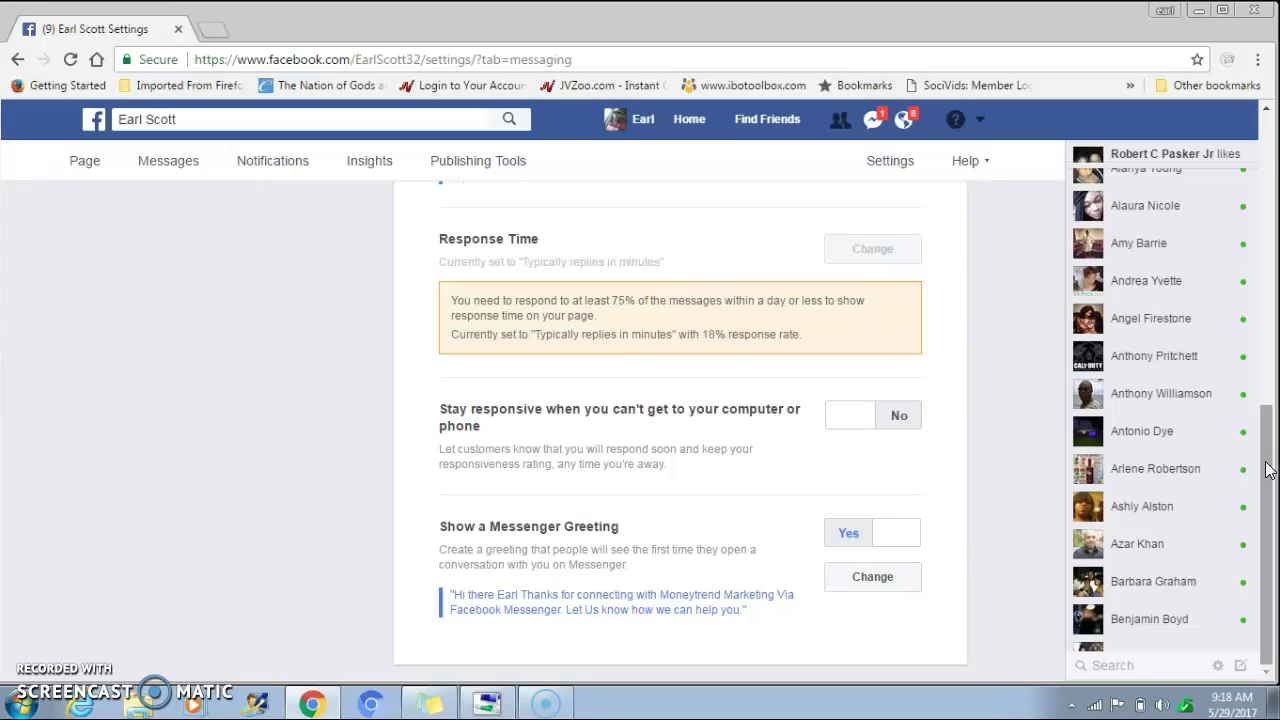
# Reopen the instant reply editor to confirm the URL ending at 221/250 characters.
pyautogui.click(1267, 422)
pyautogui.moveTo(1267, 432); pyautogui.dragTo(1260, 306)
pyautogui.scroll(-5, 1254, 298)
pyautogui.click(857, 376)
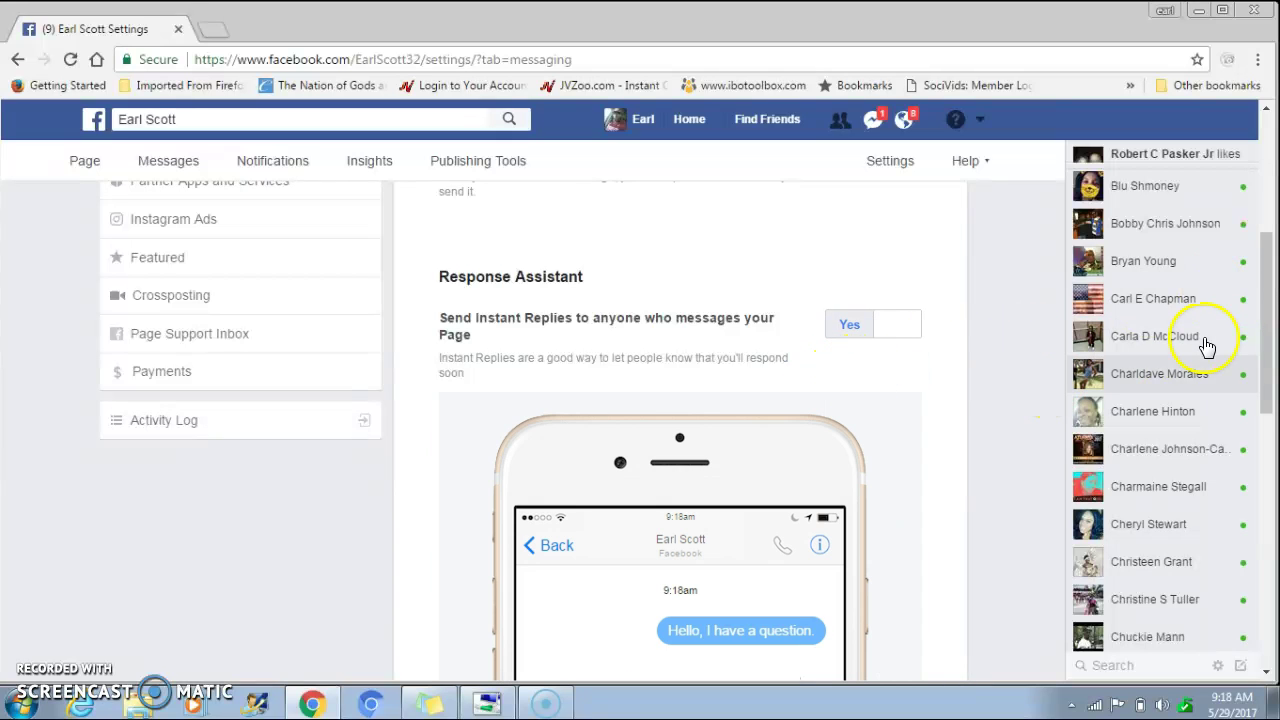
pyautogui.moveTo(1264, 305); pyautogui.dragTo(1265, 371)
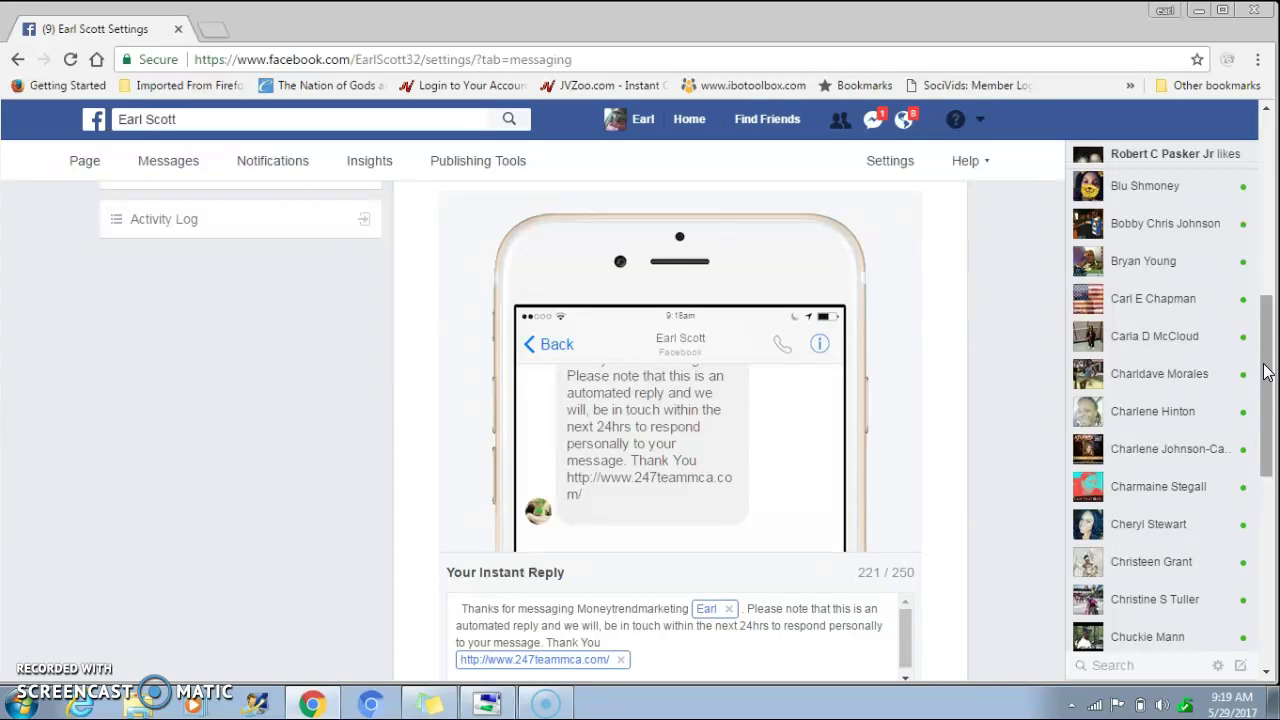
pyautogui.moveTo(1265, 371); pyautogui.dragTo(1262, 456)
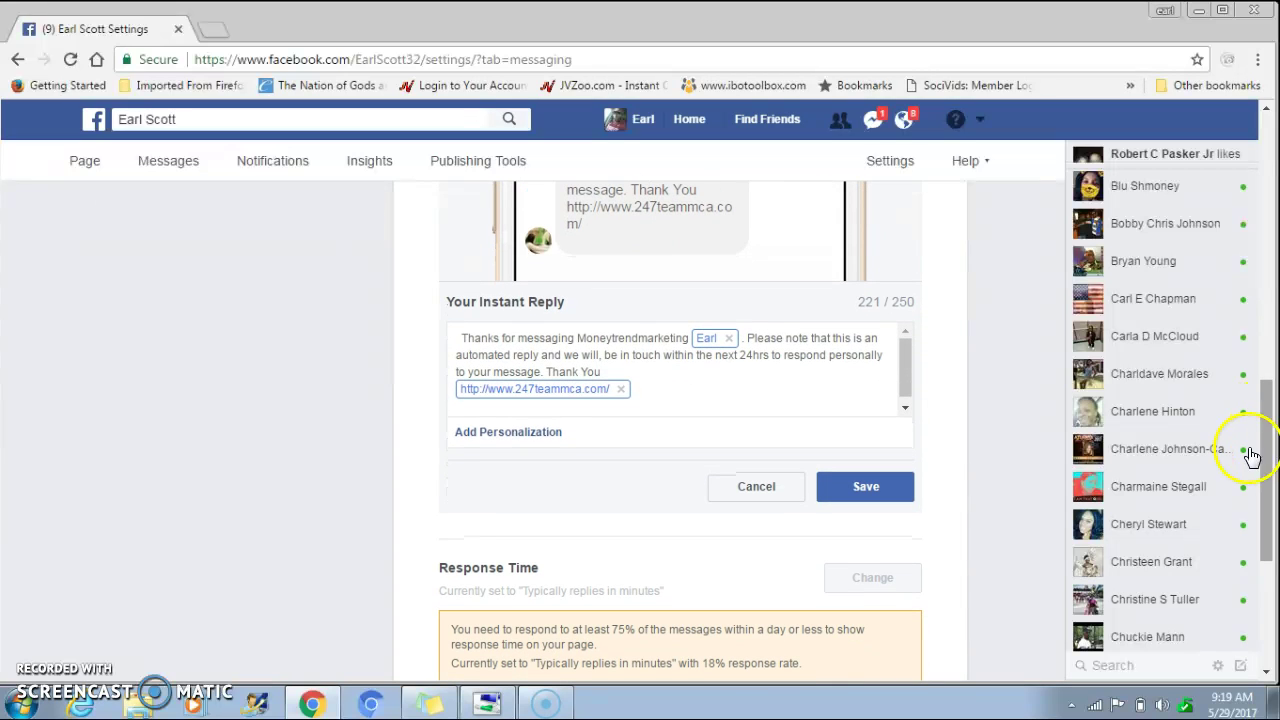
pyautogui.click(879, 497)
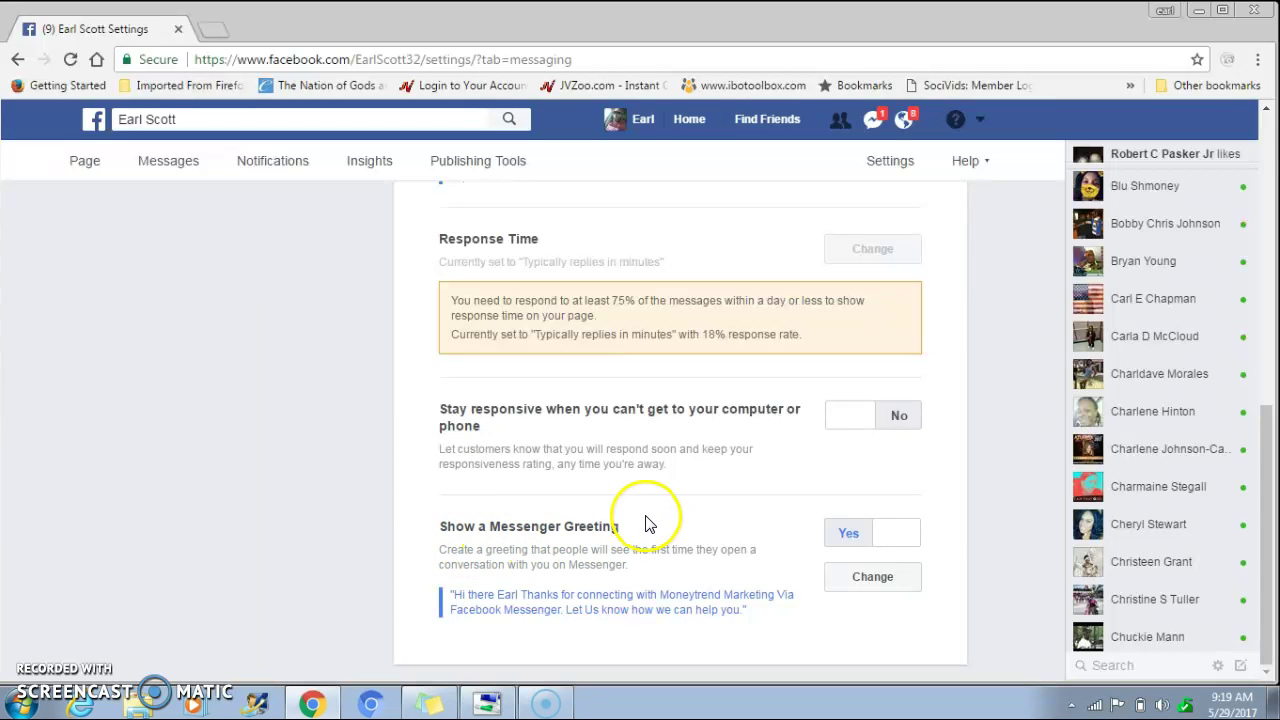
pyautogui.click(895, 537)
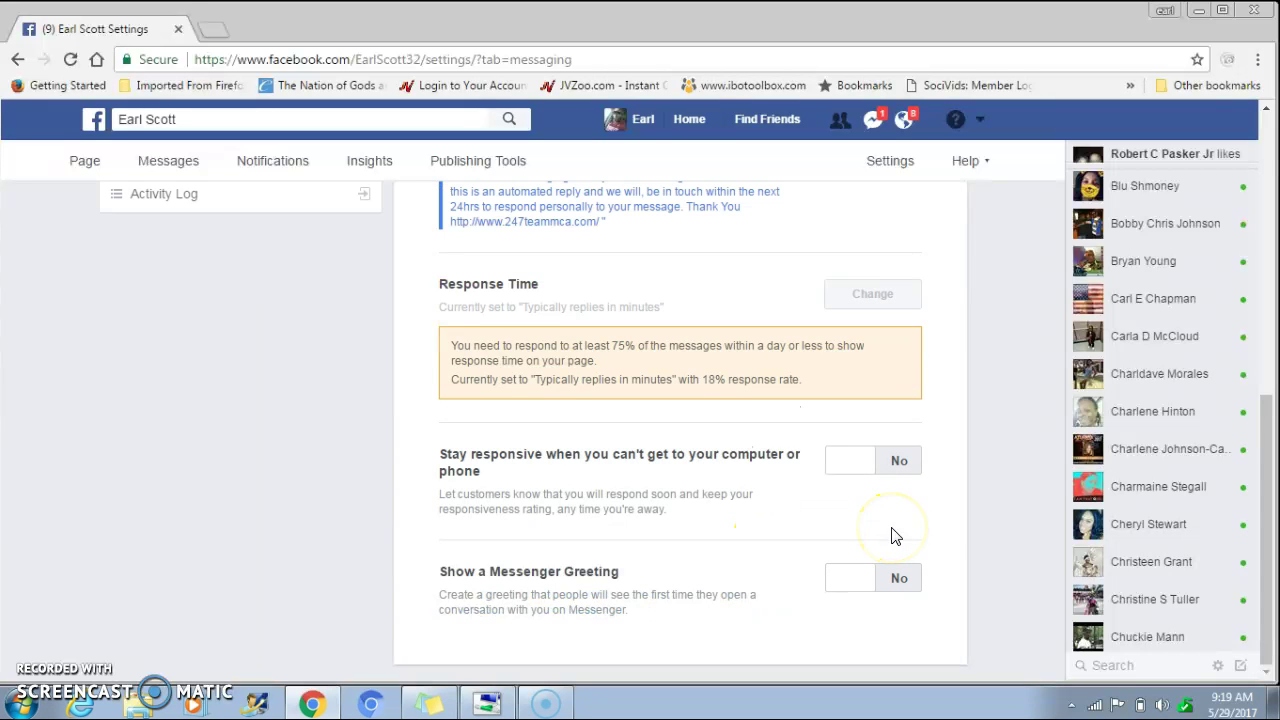
pyautogui.click(866, 580)
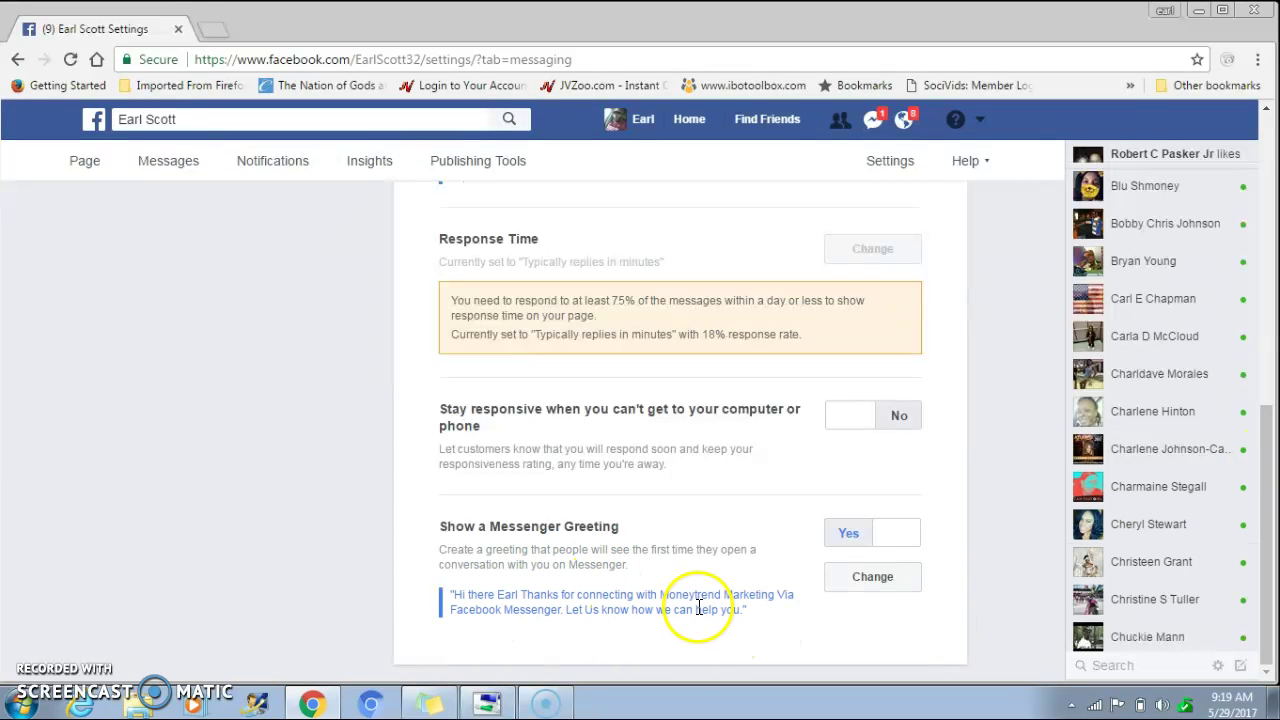
# Open the Messenger Greeting editor and review its personalization options for the 137/160 greeting.
pyautogui.click(862, 579)
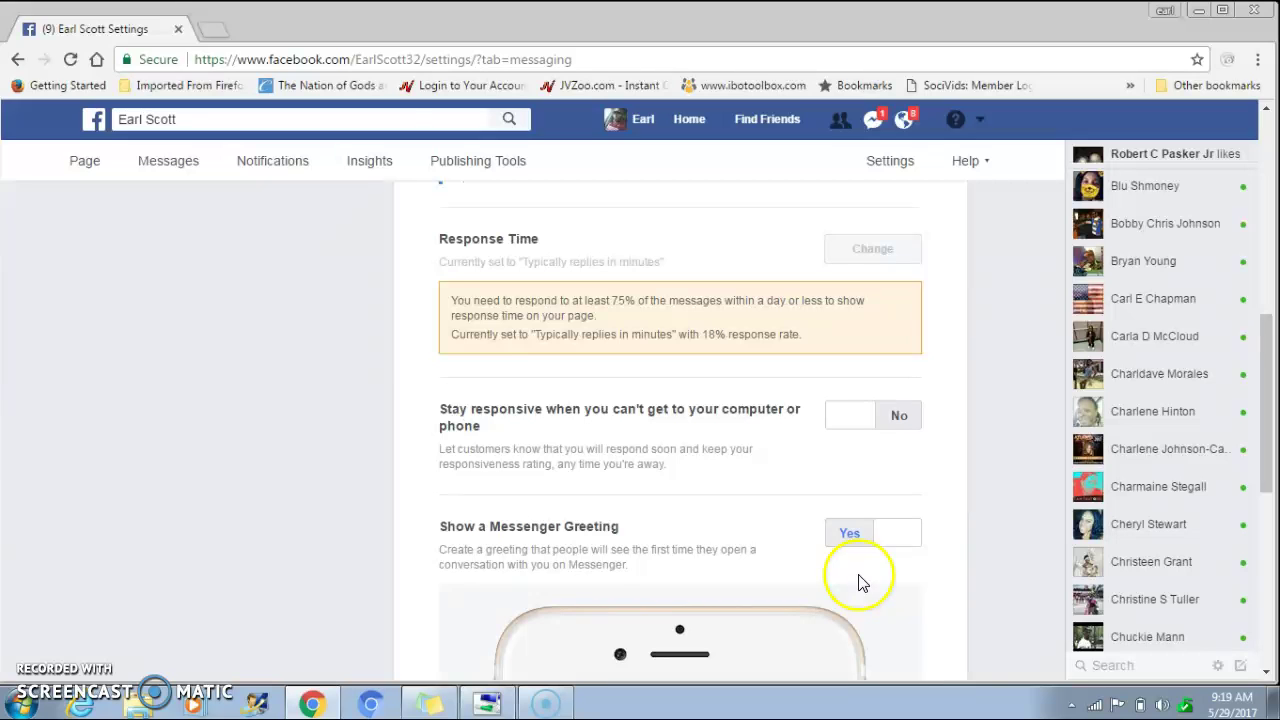
pyautogui.scroll(-4, 1262, 400)
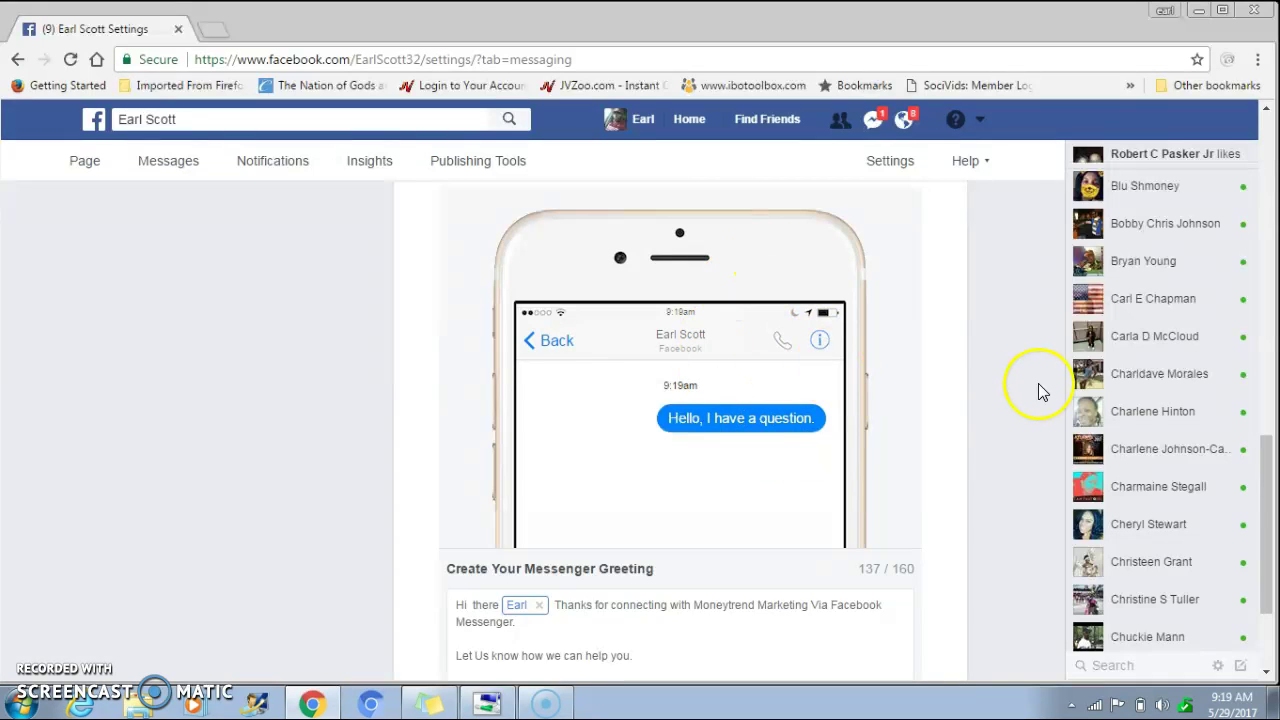
pyautogui.moveTo(1262, 484); pyautogui.dragTo(1260, 523)
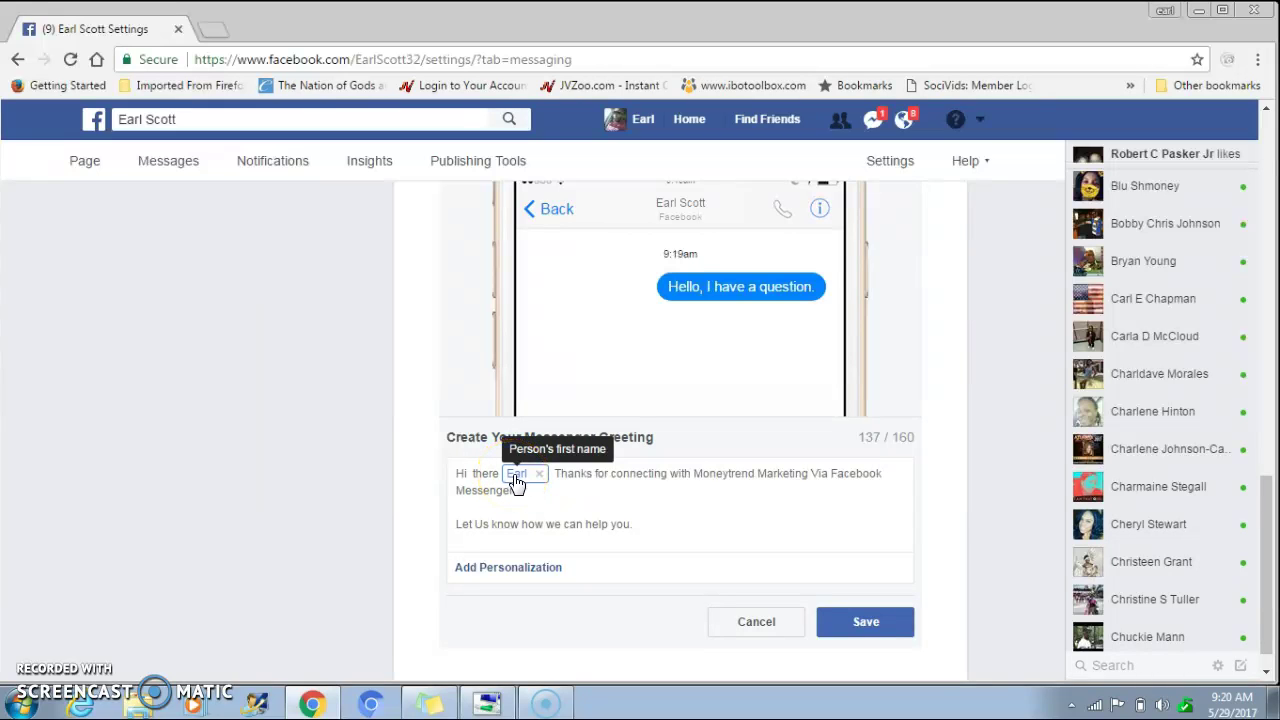
pyautogui.click(672, 509)
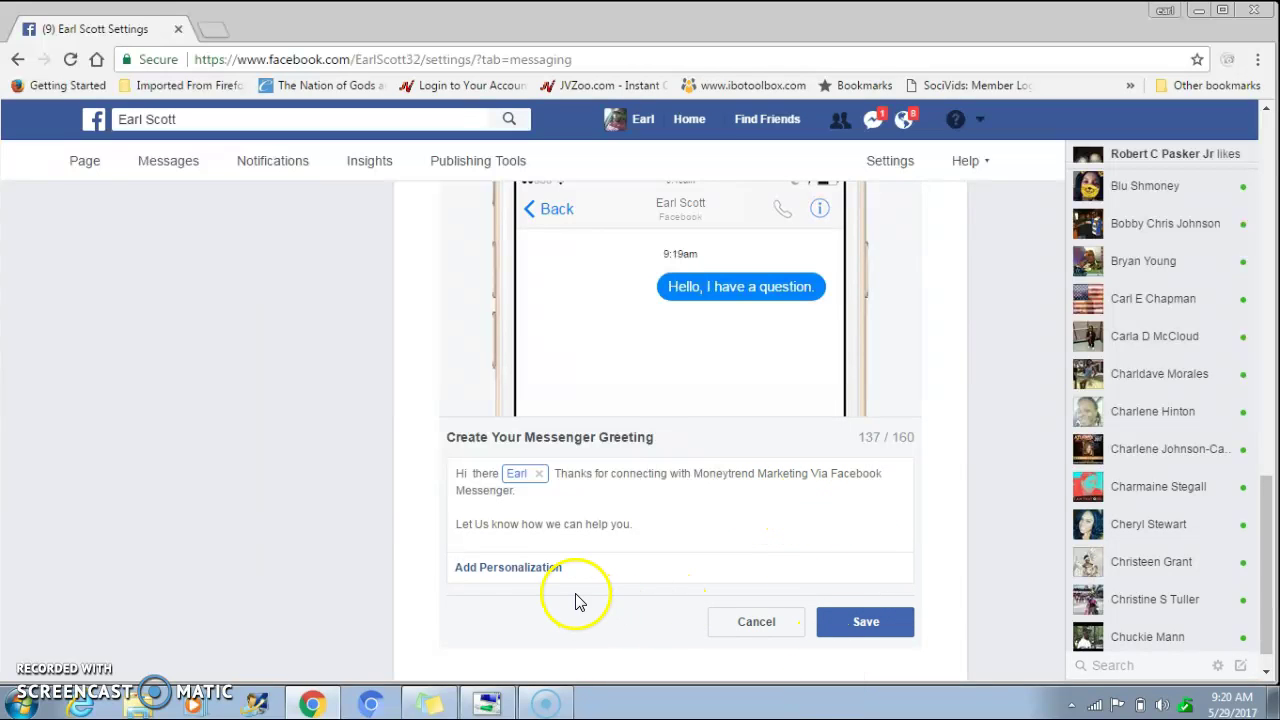
pyautogui.click(525, 571)
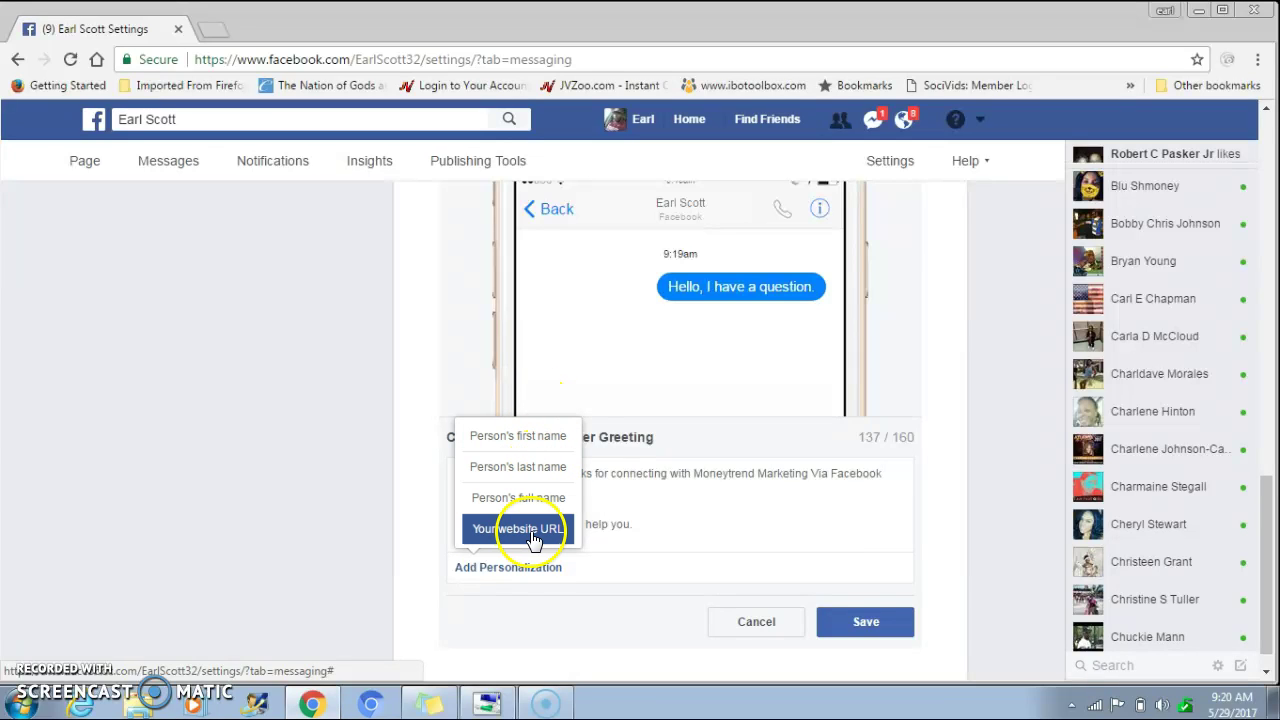
pyautogui.click(726, 515)
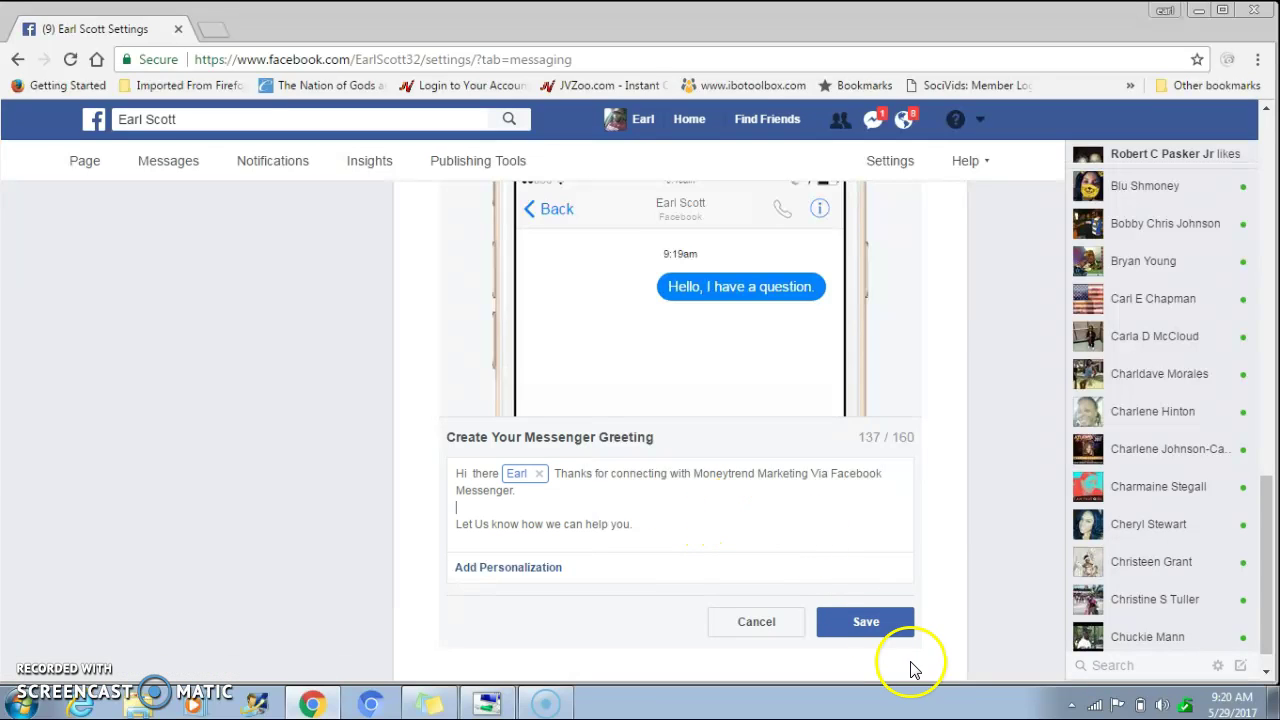
# Save the Moneytrend Marketing greeting, then reopen its editor at 137/160 characters.
pyautogui.click(866, 622)
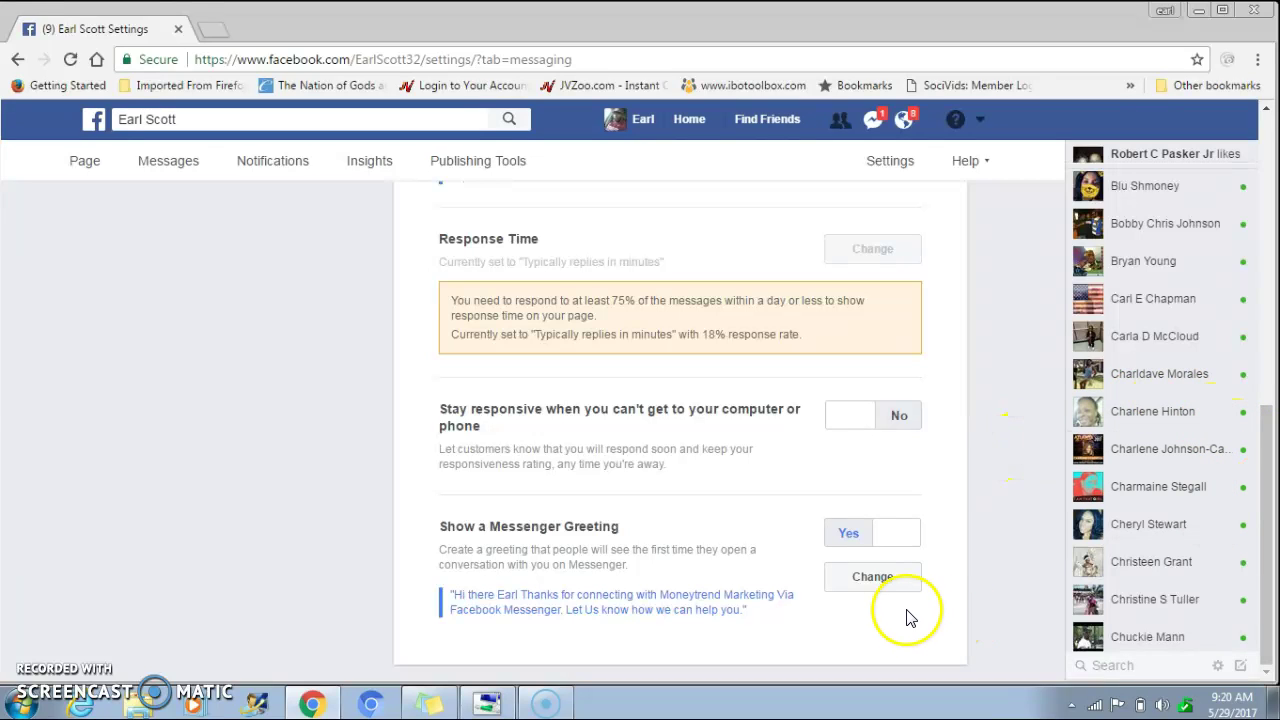
pyautogui.click(885, 582)
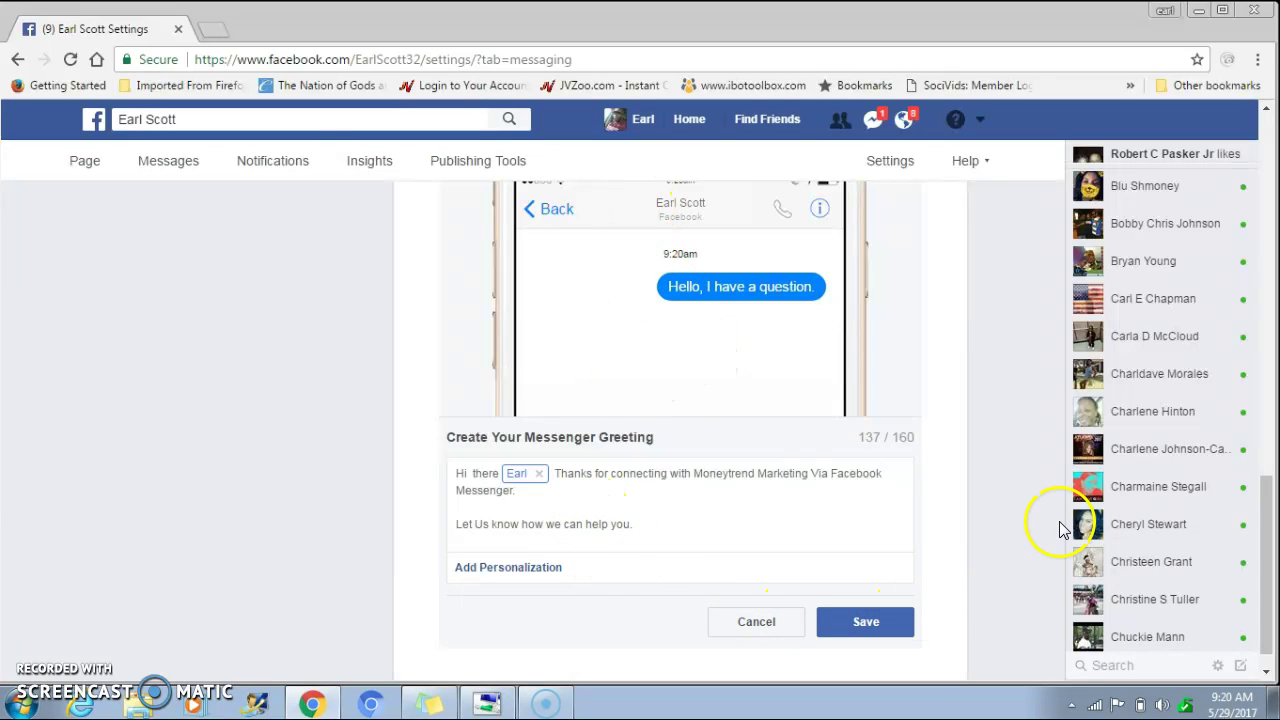
pyautogui.moveTo(1267, 541)
pyautogui.mouseDown()
pyautogui.moveTo(1263, 421)
pyautogui.moveTo(1260, 523)
pyautogui.mouseUp()
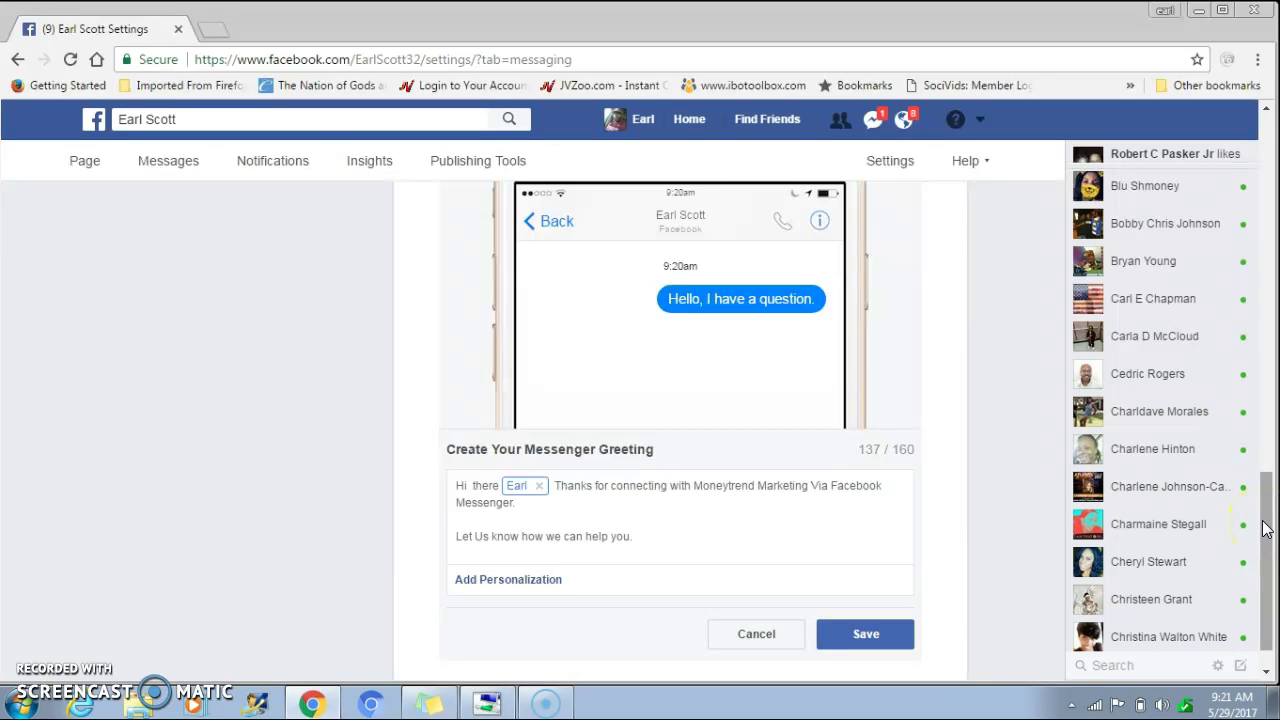
pyautogui.moveTo(1263, 528); pyautogui.dragTo(1265, 383)
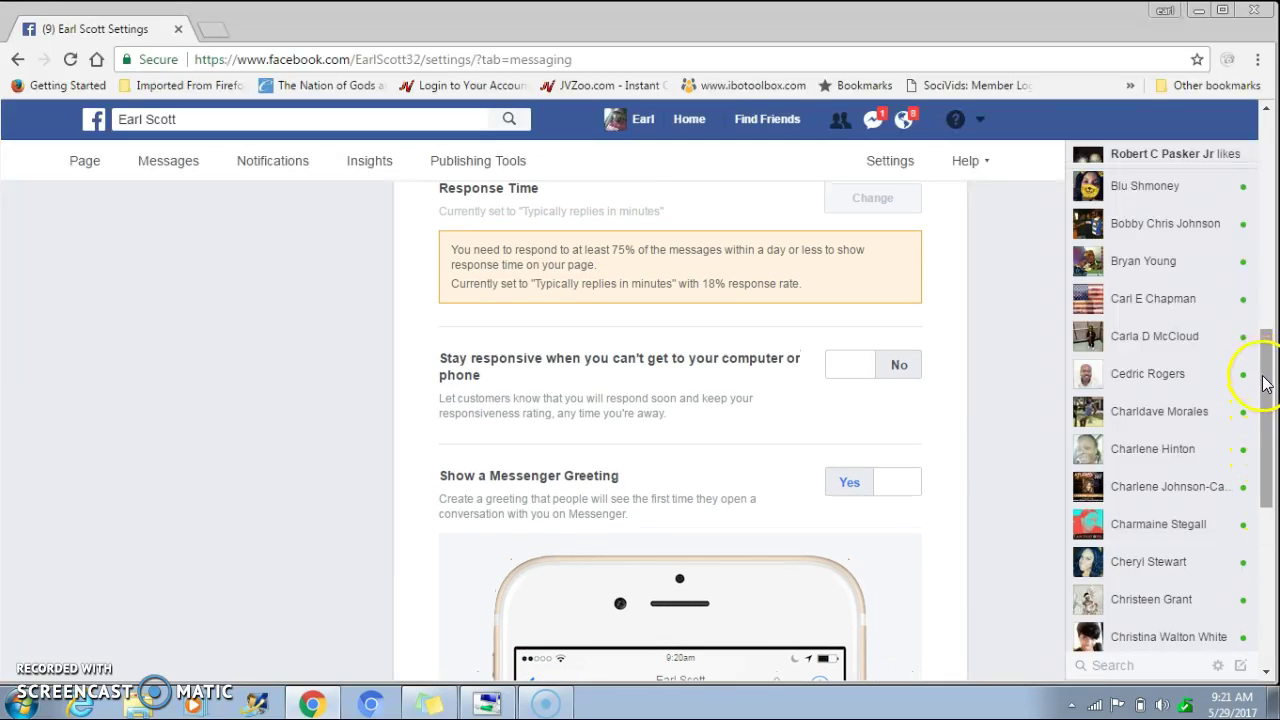
pyautogui.moveTo(1265, 388); pyautogui.dragTo(1265, 347)
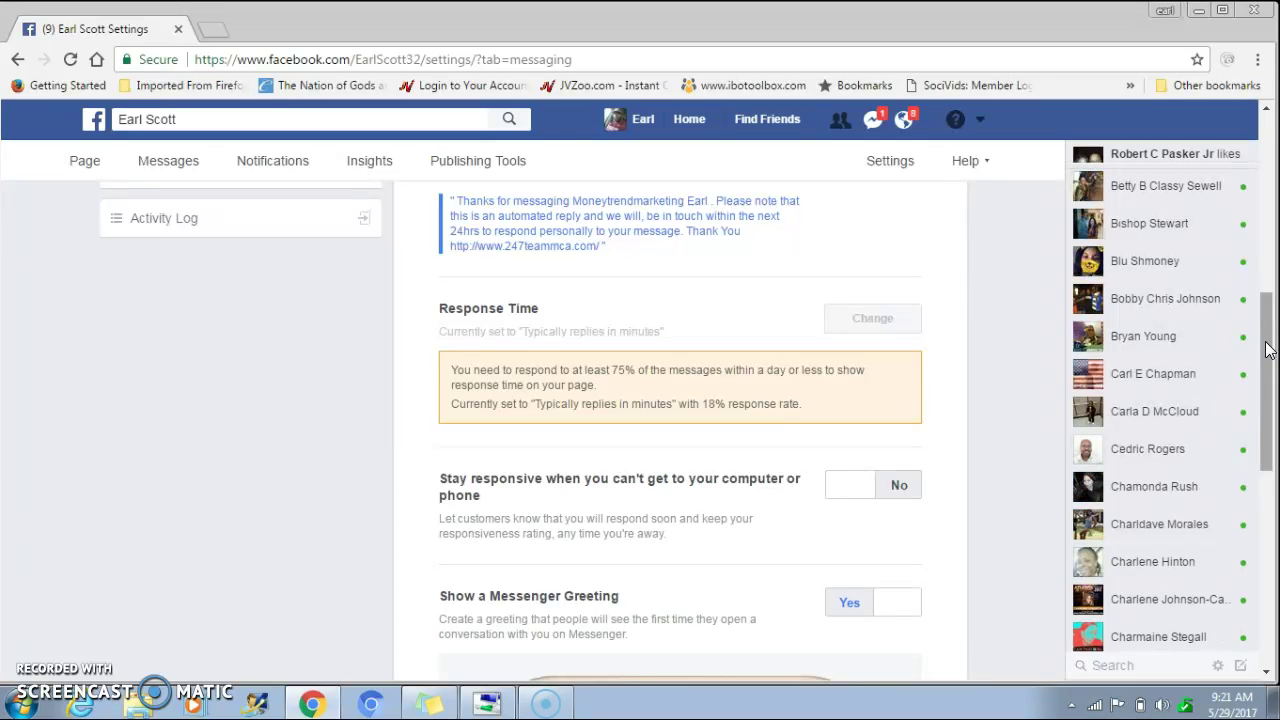
pyautogui.moveTo(1265, 349); pyautogui.dragTo(1265, 312)
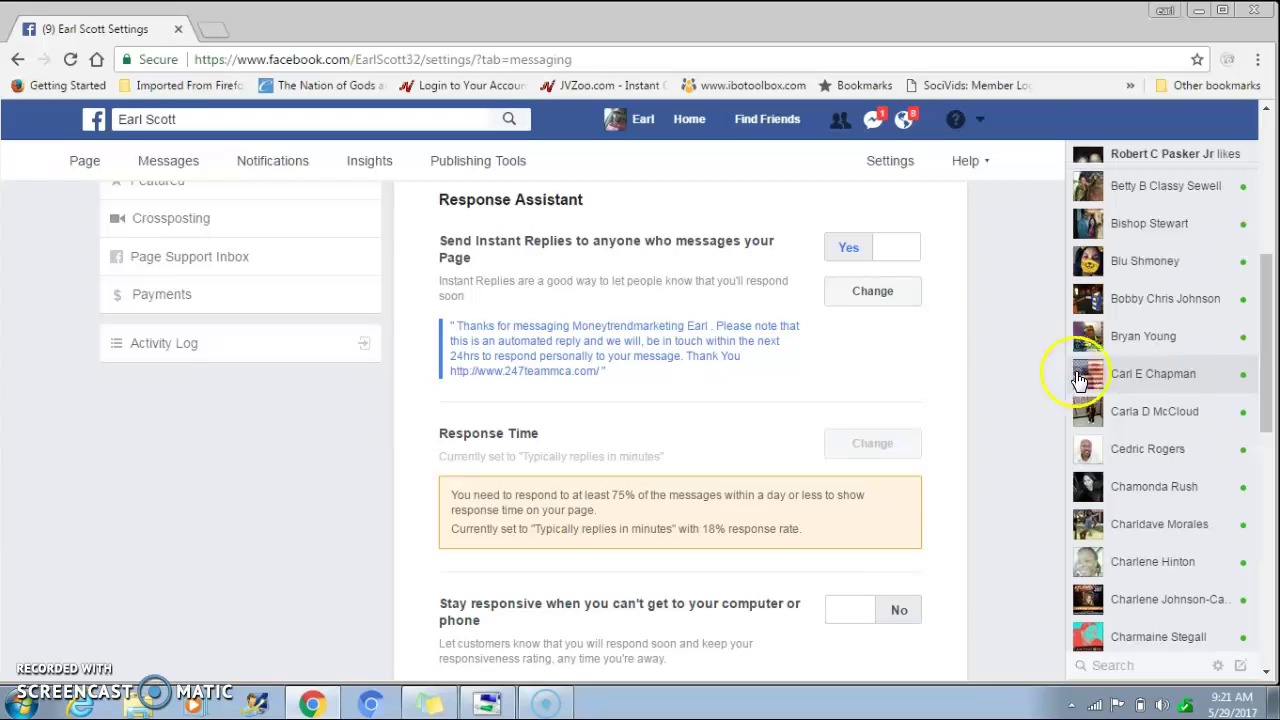
pyautogui.moveTo(1194, 380)
pyautogui.moveTo(1263, 337); pyautogui.dragTo(1262, 410)
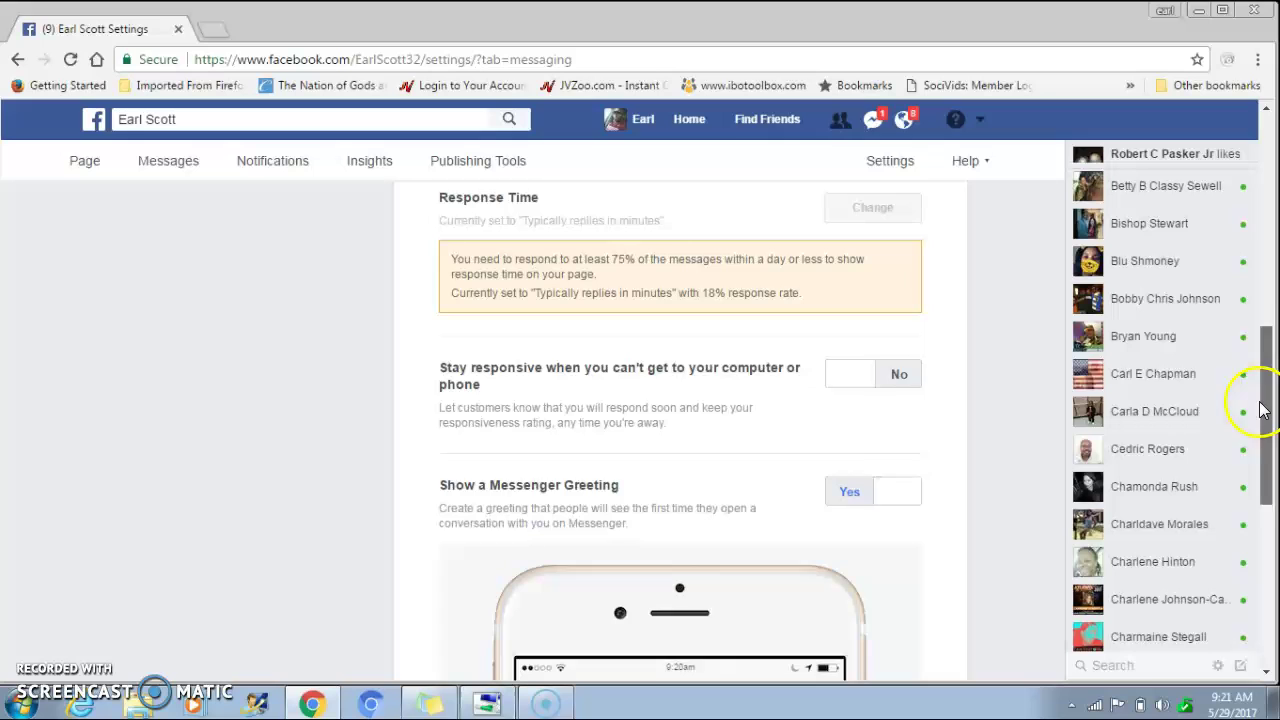
# Turn Stay responsive on so the 9am-5pm EST away message is active.
pyautogui.click(849, 371)
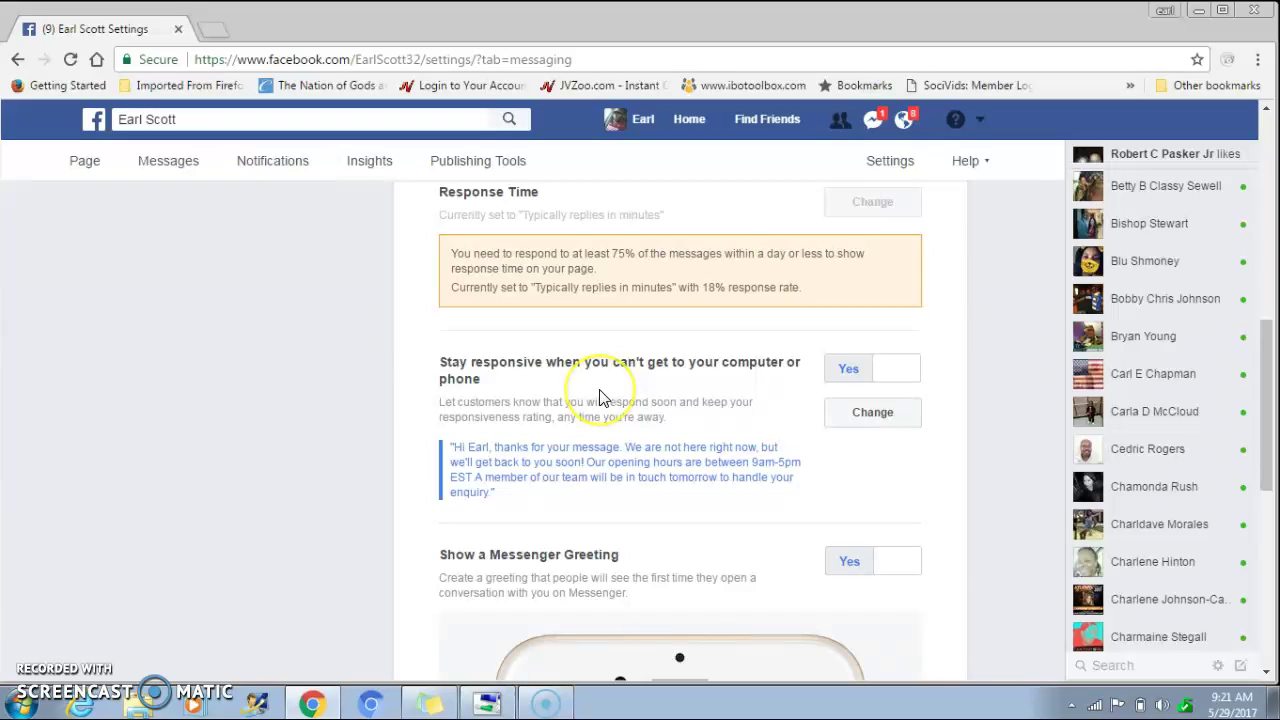
pyautogui.click(897, 376)
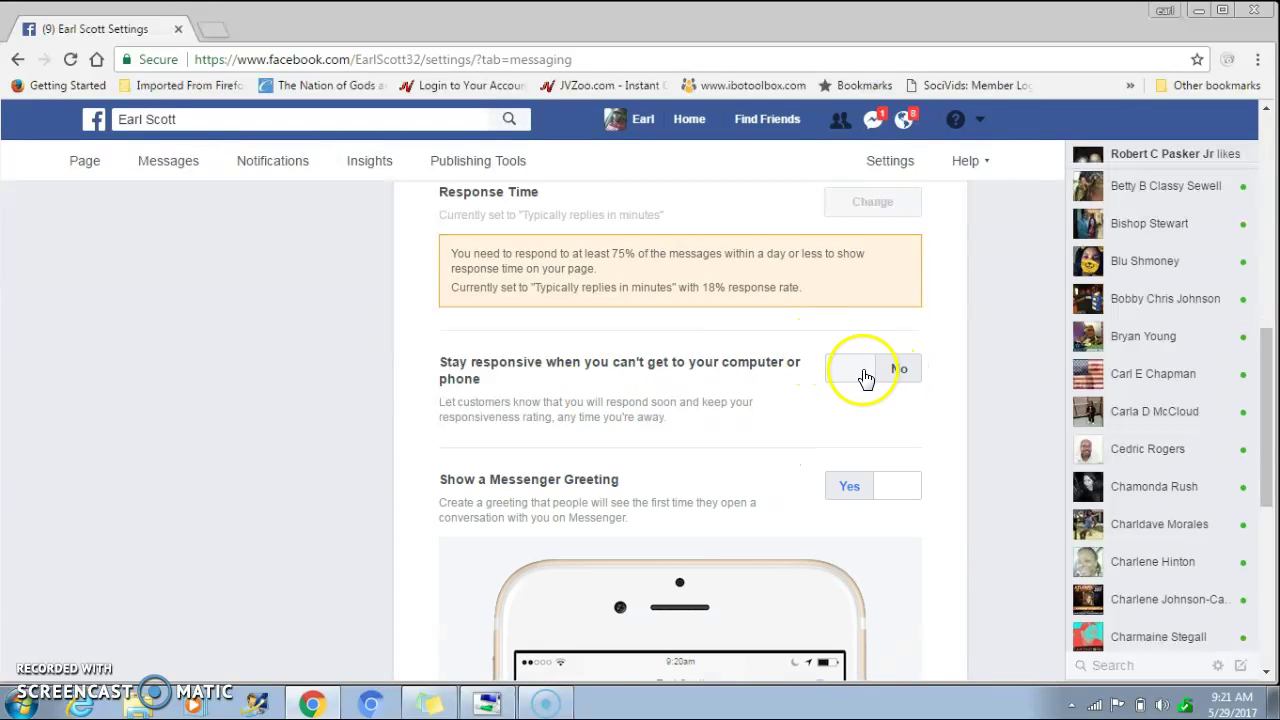
pyautogui.click(850, 379)
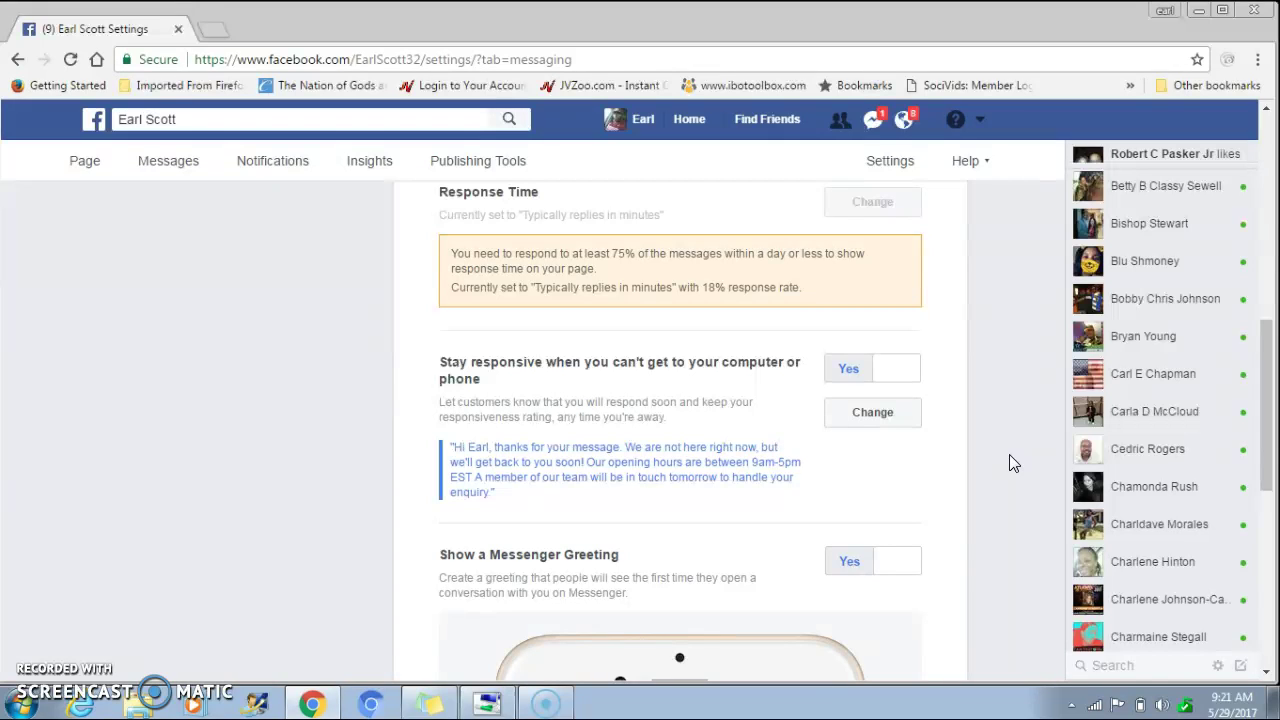
# Open the away message editor, edit the away text and save it.
pyautogui.click(861, 418)
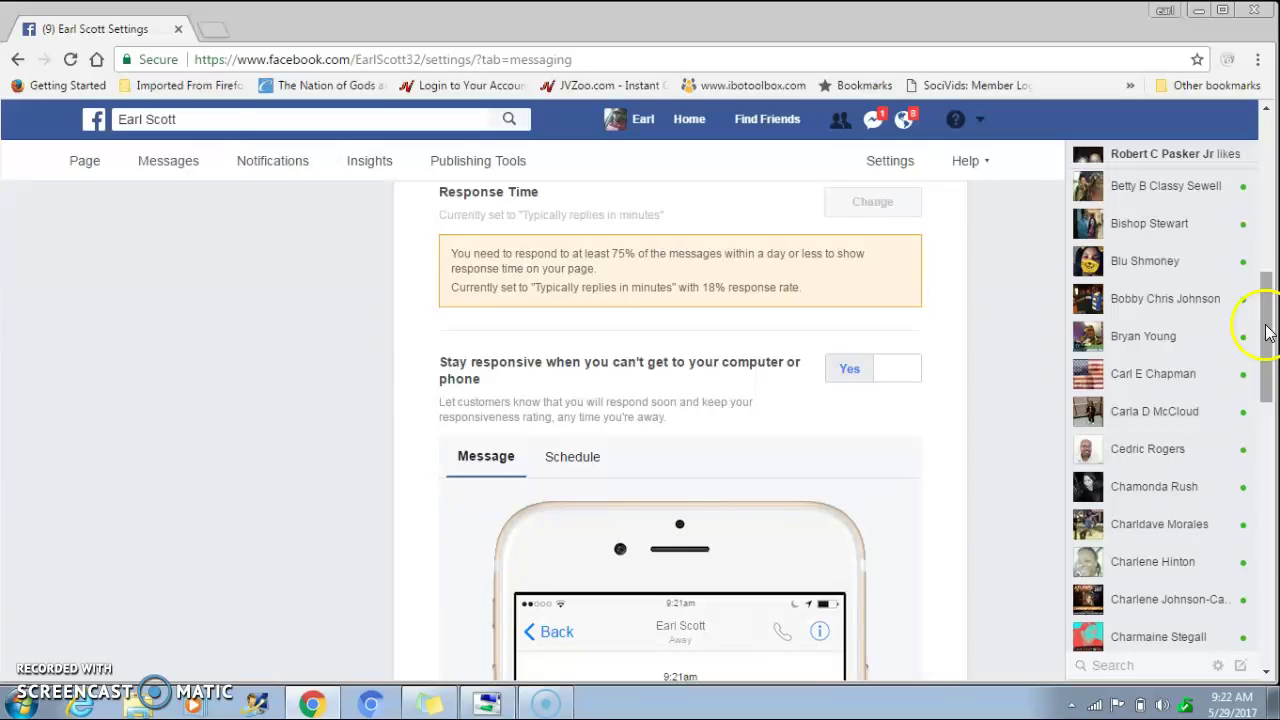
pyautogui.moveTo(1266, 338); pyautogui.dragTo(1266, 446)
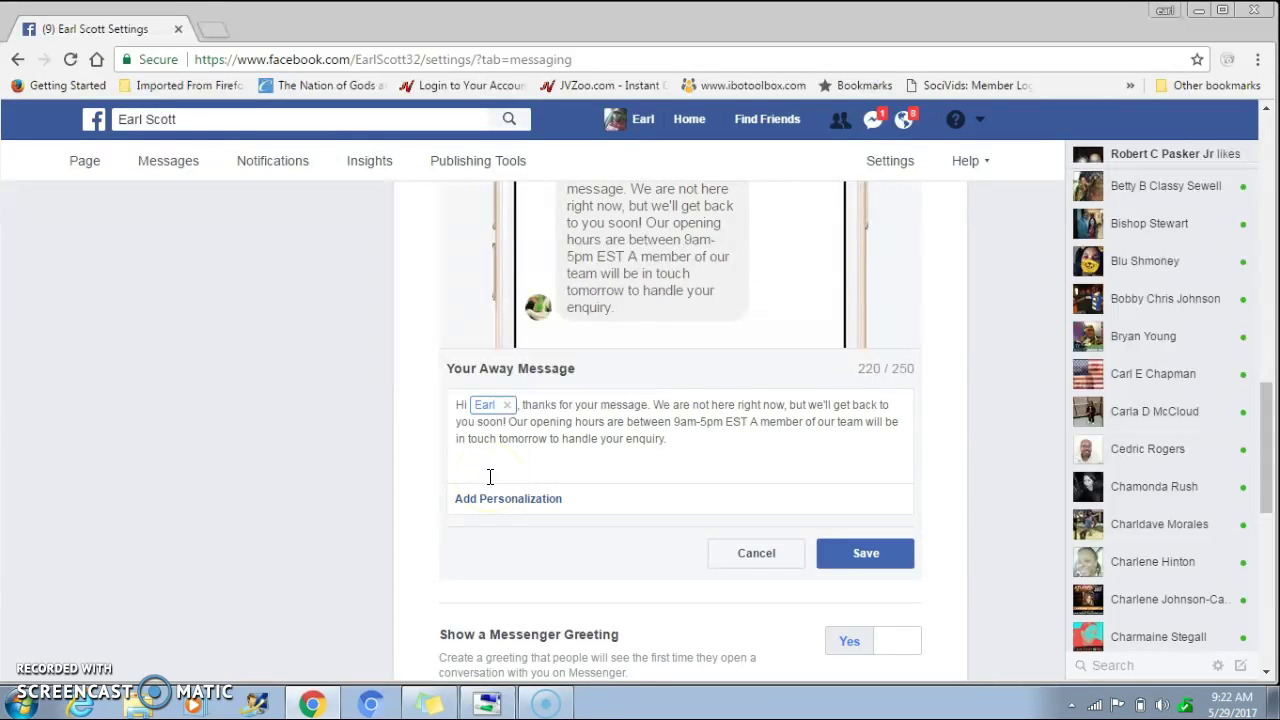
pyautogui.click(692, 437)
pyautogui.click(866, 554)
# Save the Messenger Greeting and reopen the away message at 220/250 characters.
pyautogui.click(866, 630)
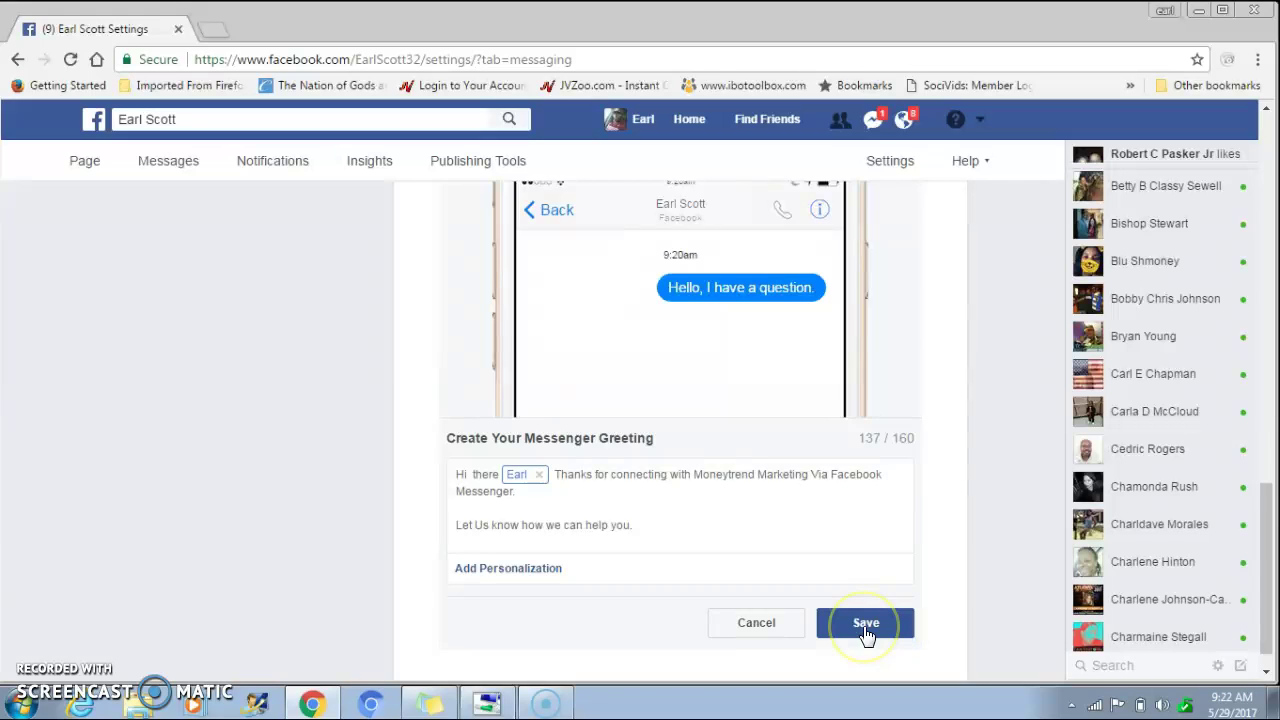
pyautogui.click(908, 608)
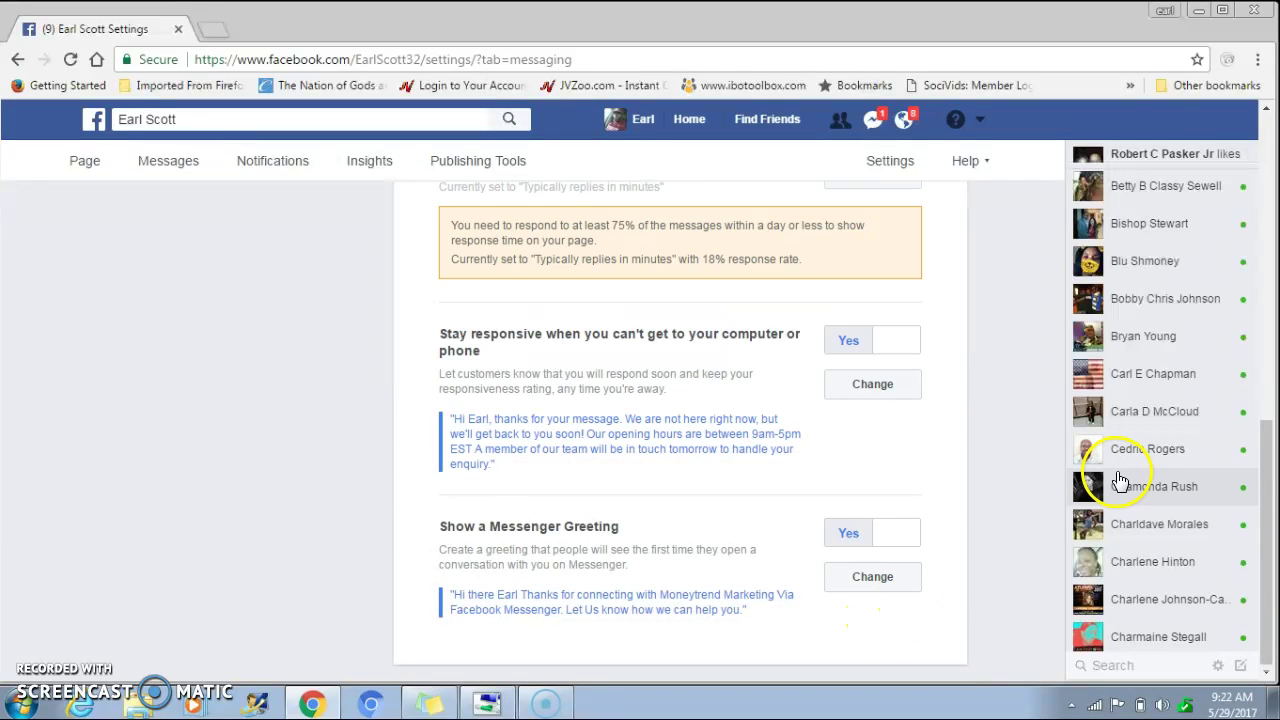
pyautogui.click(878, 388)
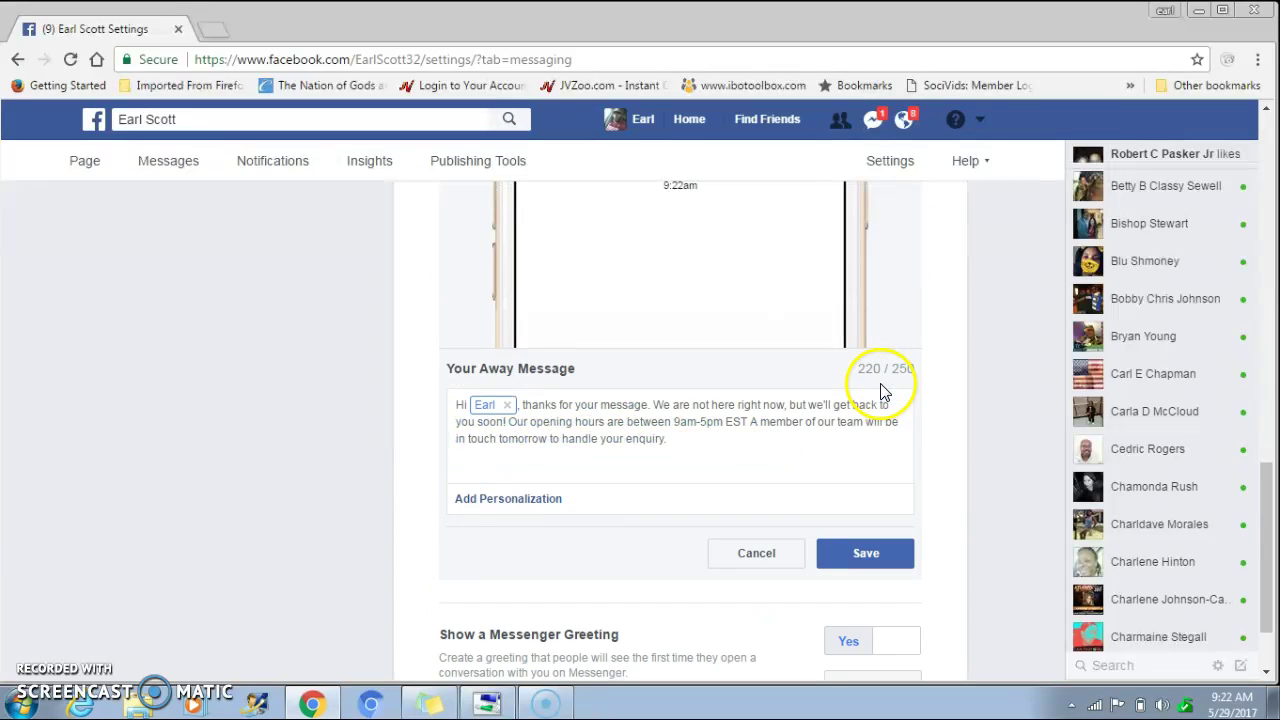
pyautogui.moveTo(1262, 502); pyautogui.dragTo(1265, 462)
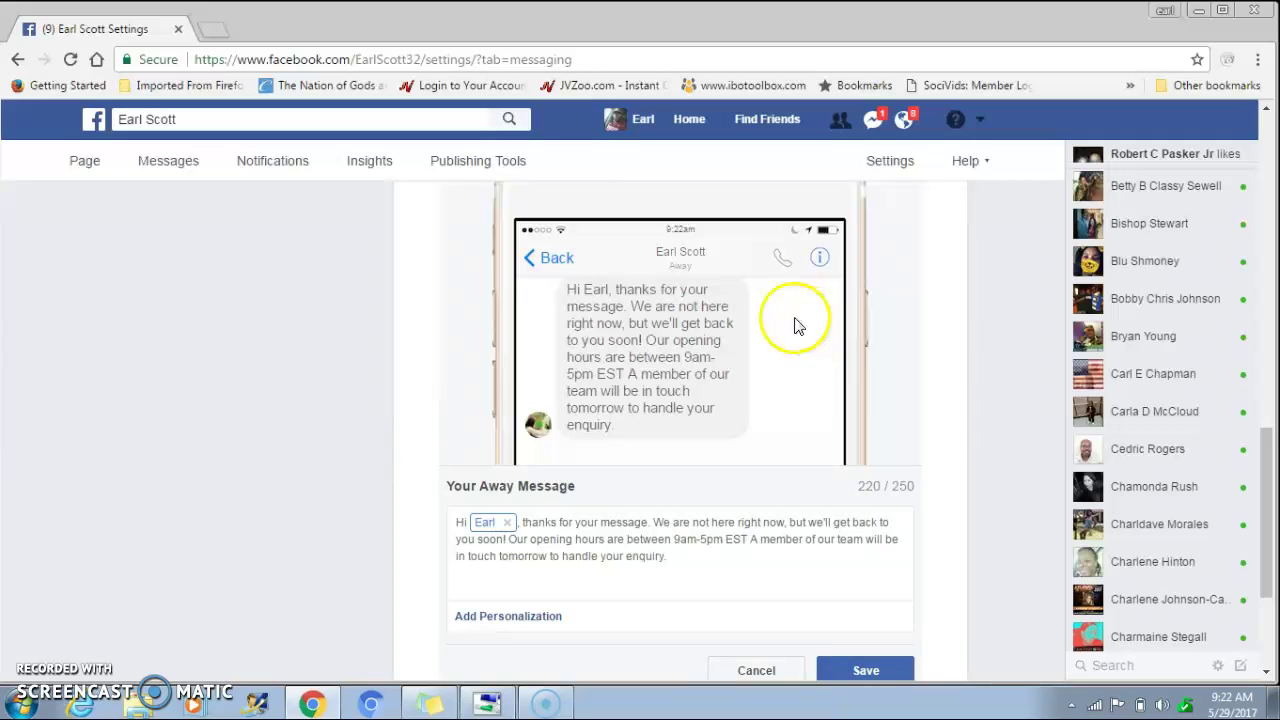